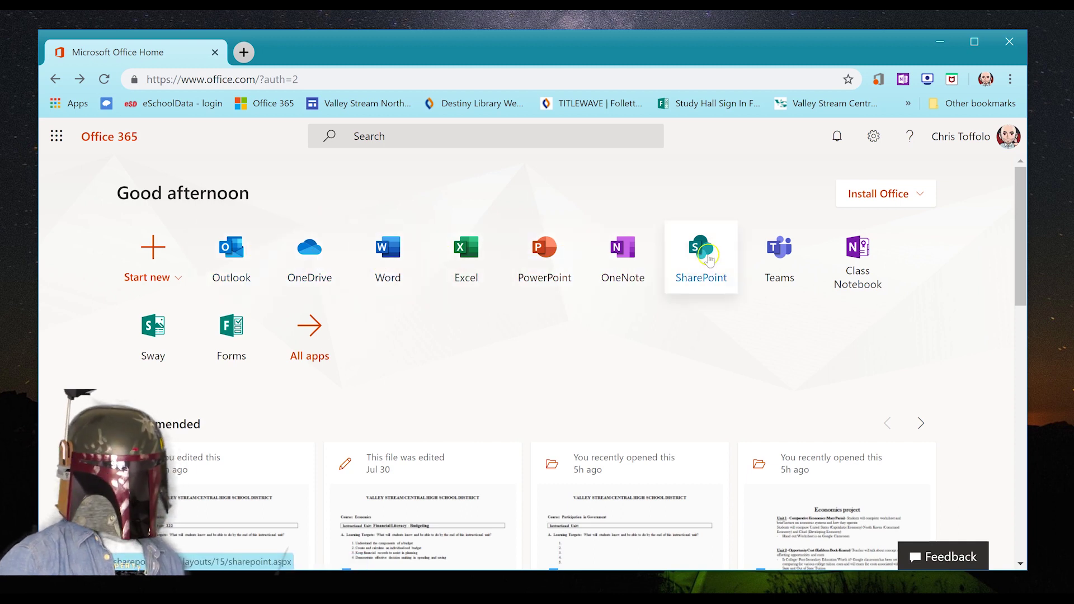
Open Microsoft Teams from the Office 365 home page and look over the list of your teams.
left_click(794, 263)
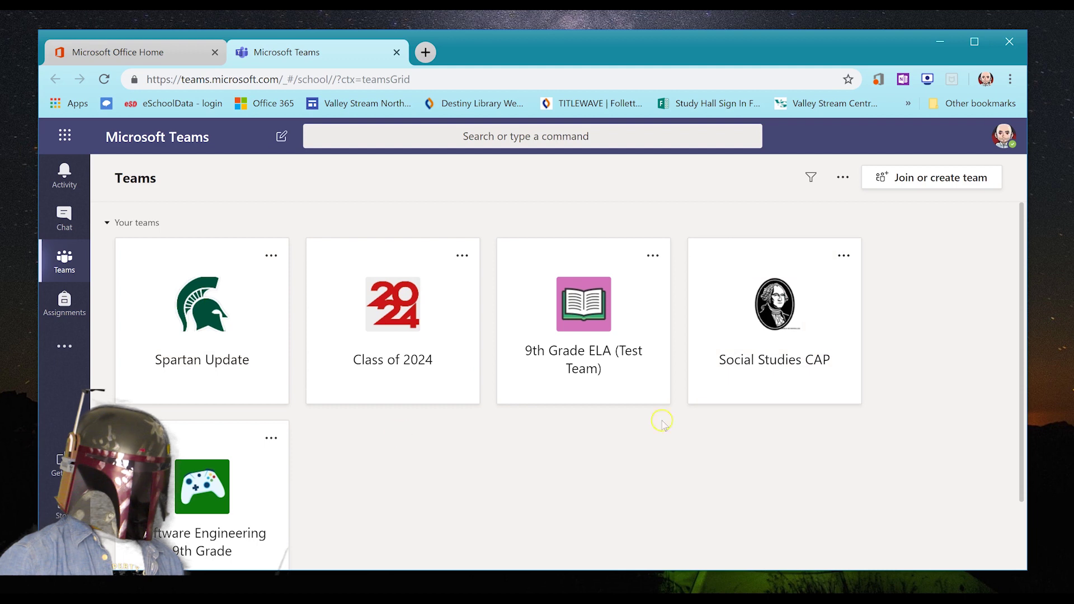
scroll(384, 455, "down", 1)
scroll(390, 461, "up", 1)
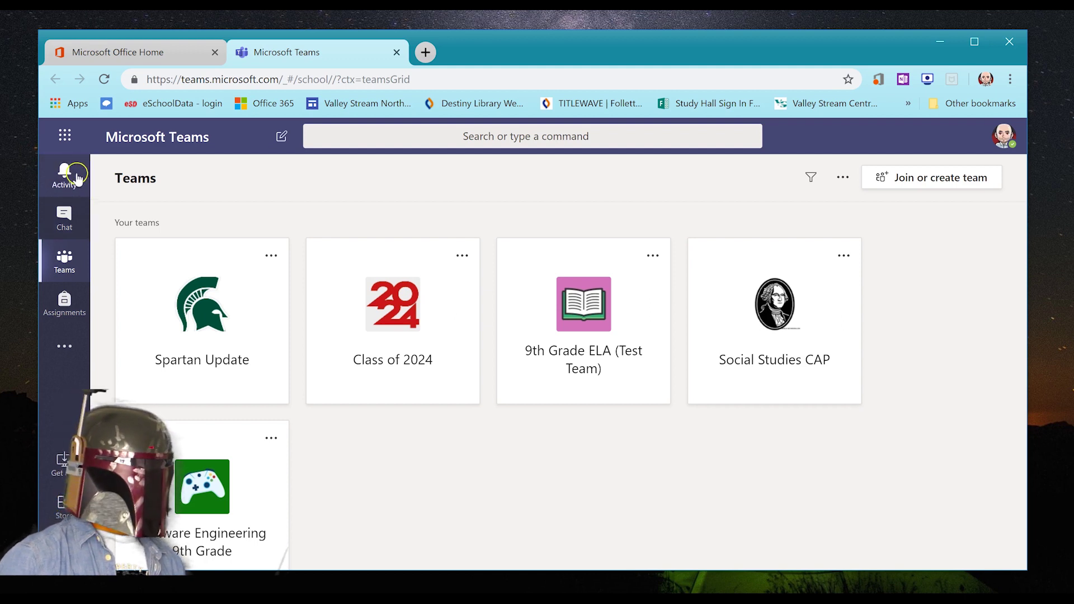
View the activity feed and open the notification about the Duck Tales Quiz #2 assignment.
left_click(76, 178)
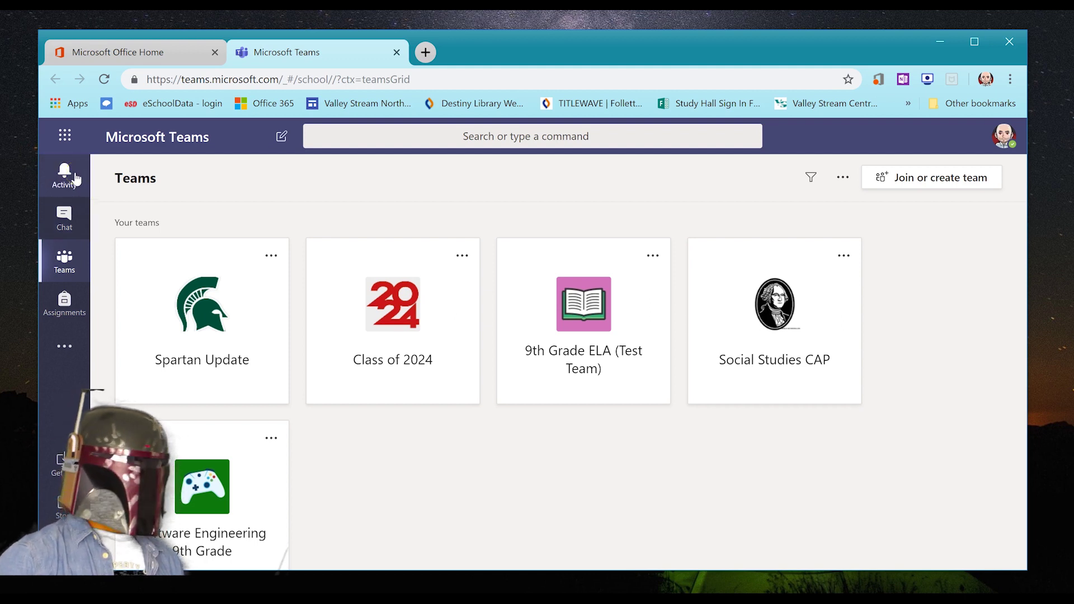
left_click(67, 176)
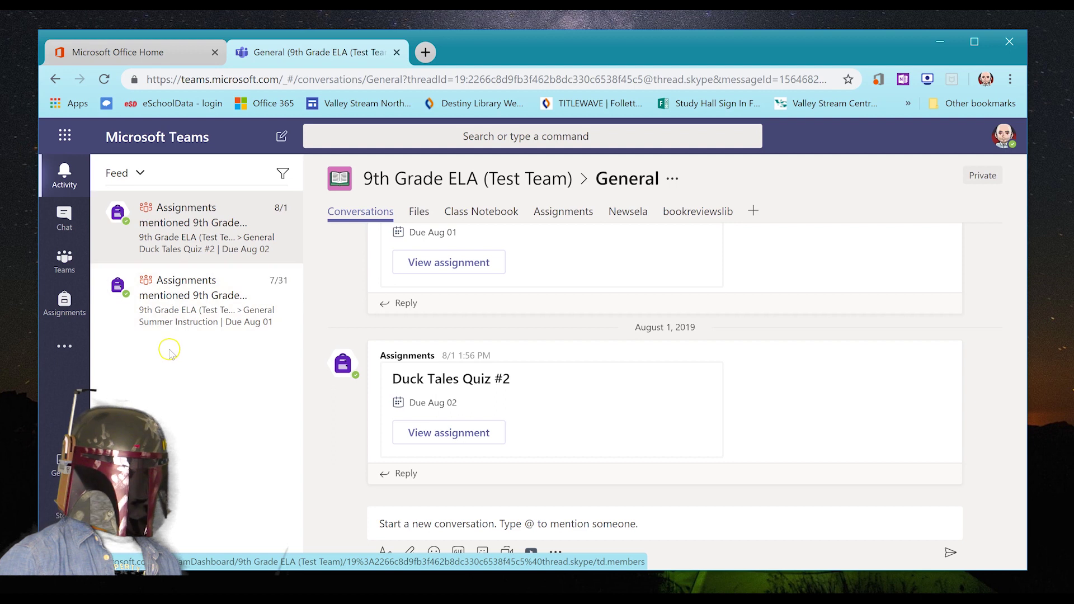
left_click(177, 218)
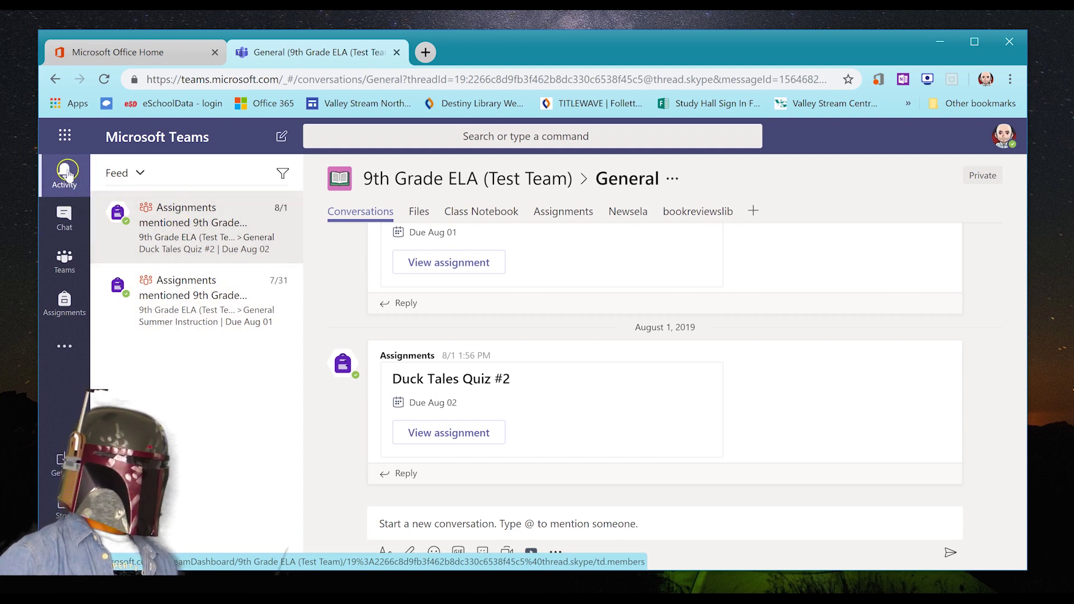
Open the chats and view the most recent one-to-one conversation.
left_click(65, 218)
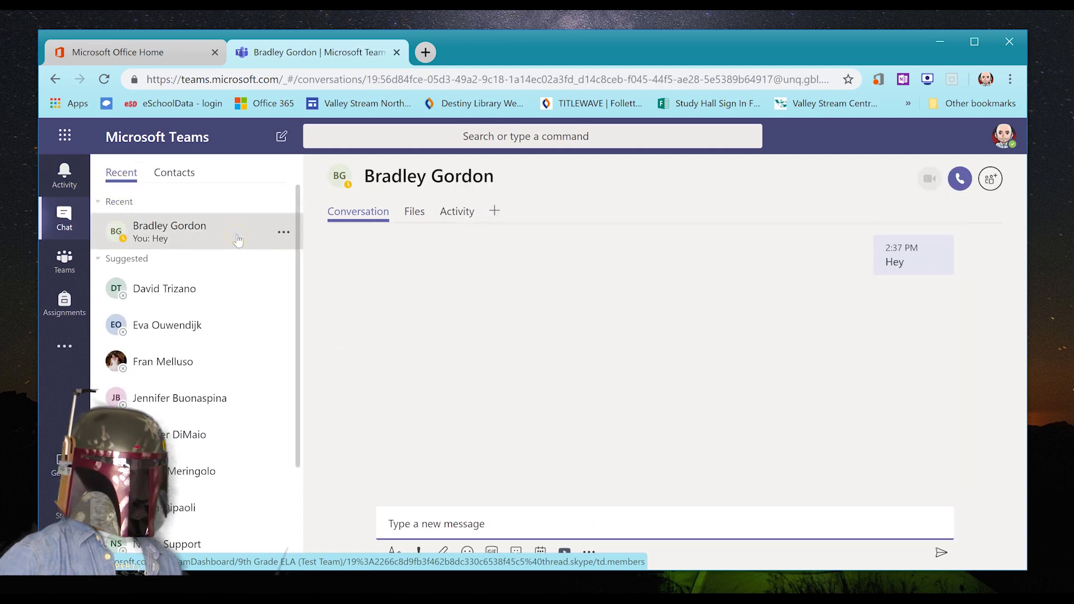
left_click(252, 238)
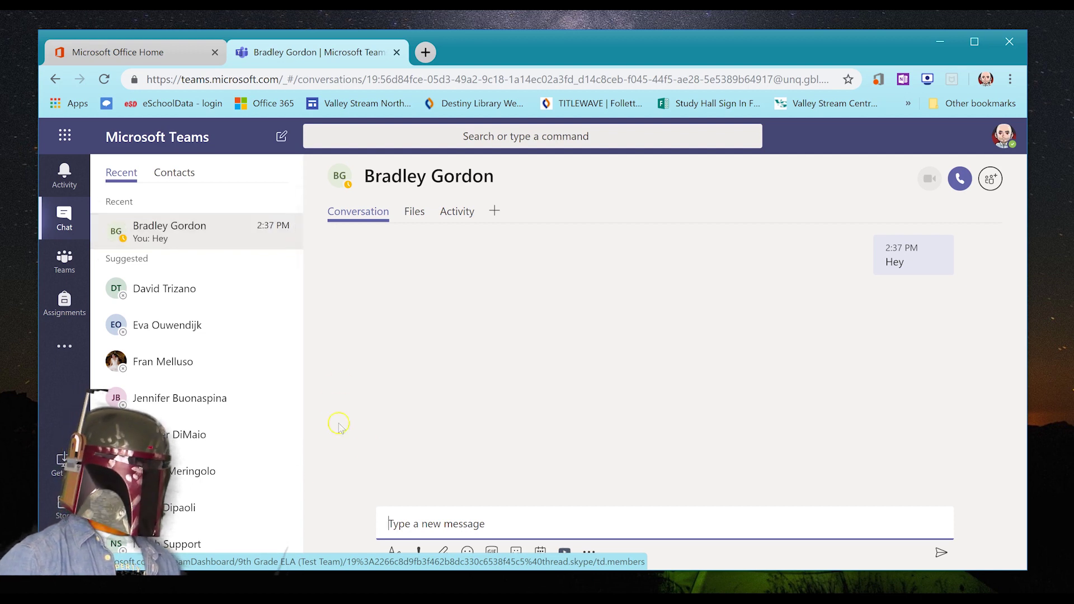
left_click(298, 365)
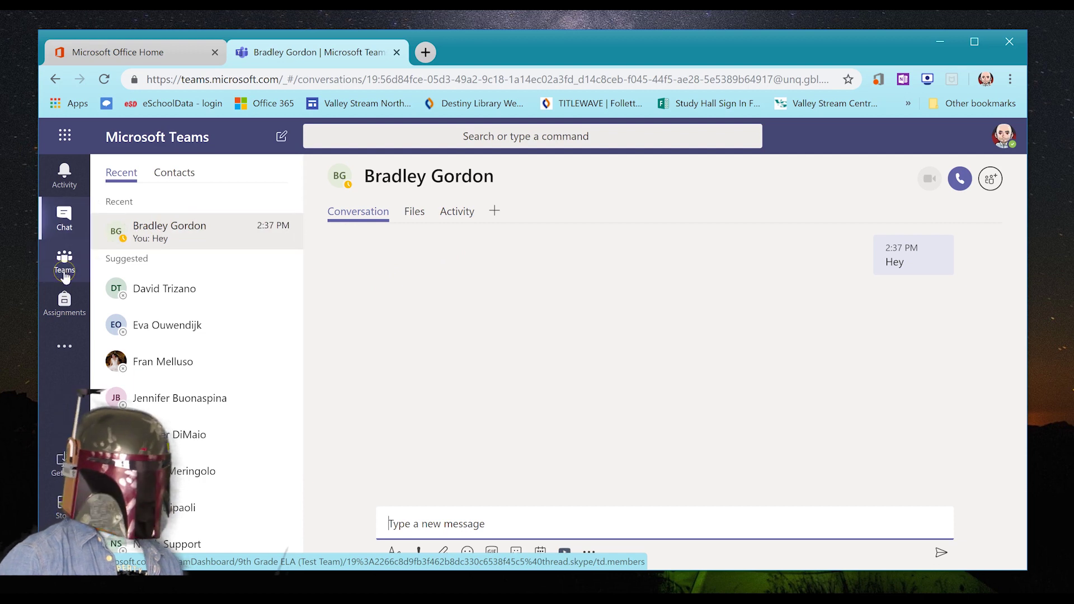
View the upcoming assignments across all classes, and return to the overview of all teams.
left_click(70, 302)
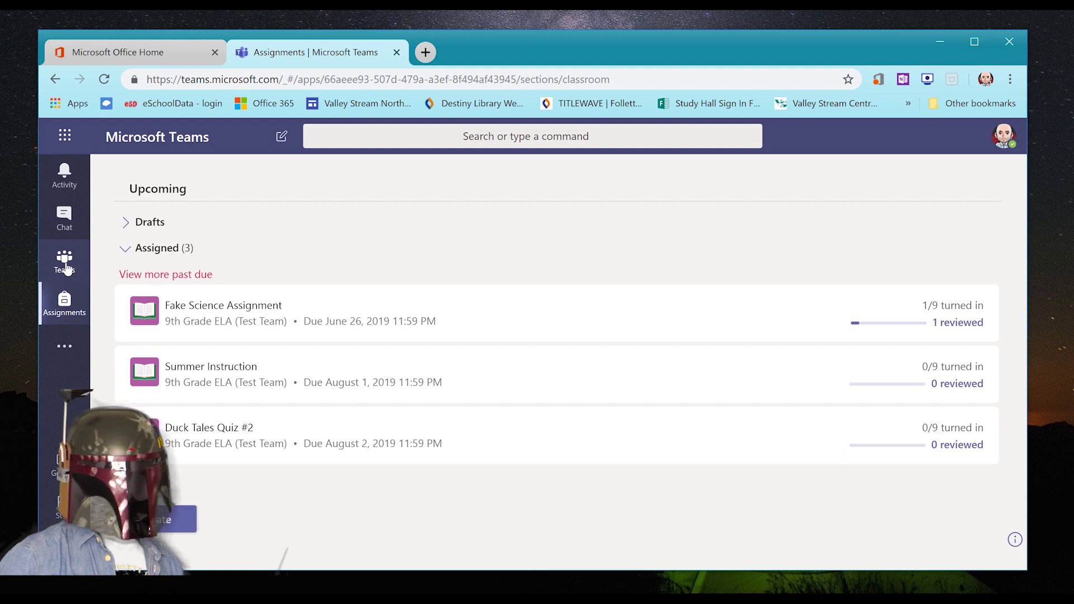
left_click(66, 263)
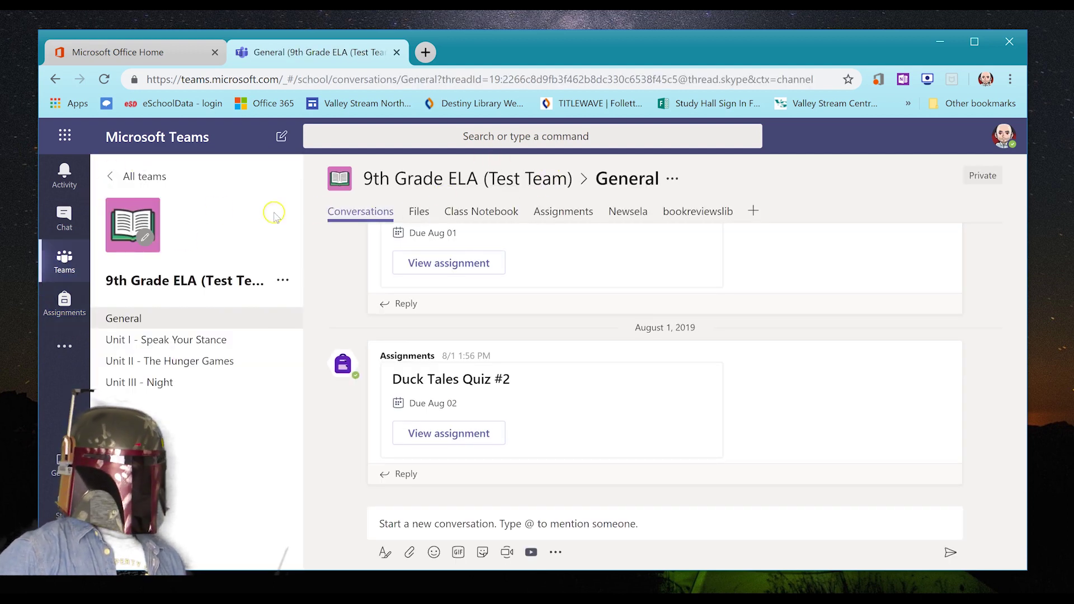
left_click(140, 176)
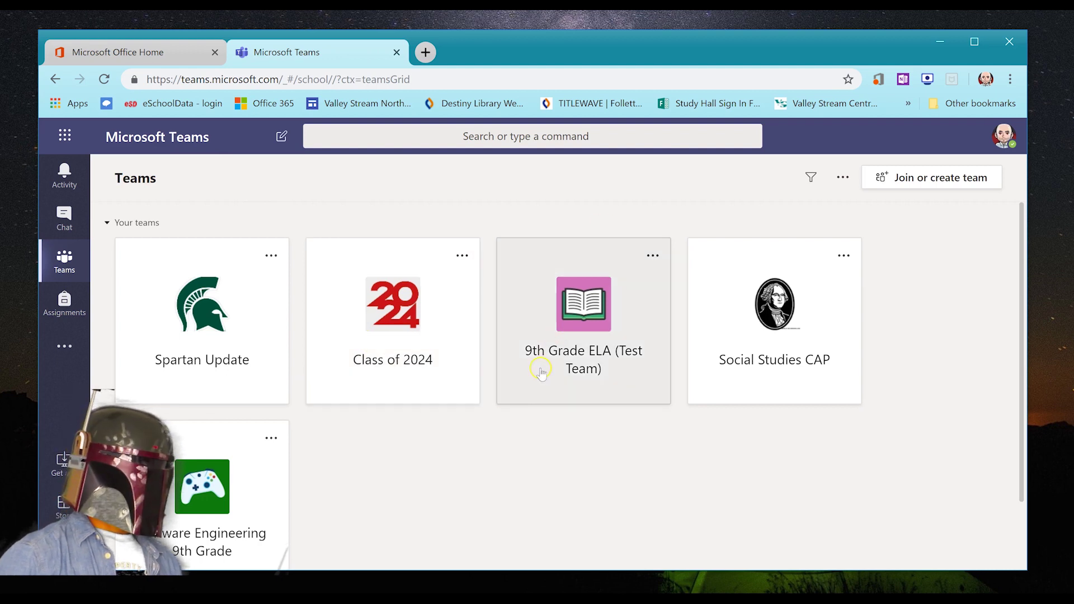
Open the Software Engineering 9th Grade team to view its General channel, and return to all teams.
scroll(289, 437, "down", 1)
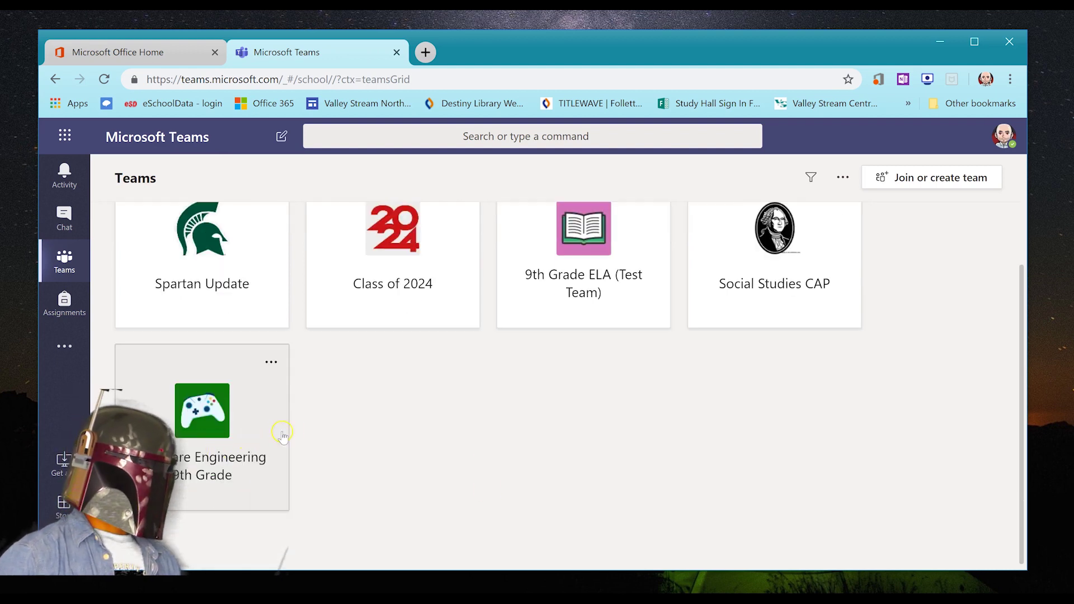
left_click(250, 444)
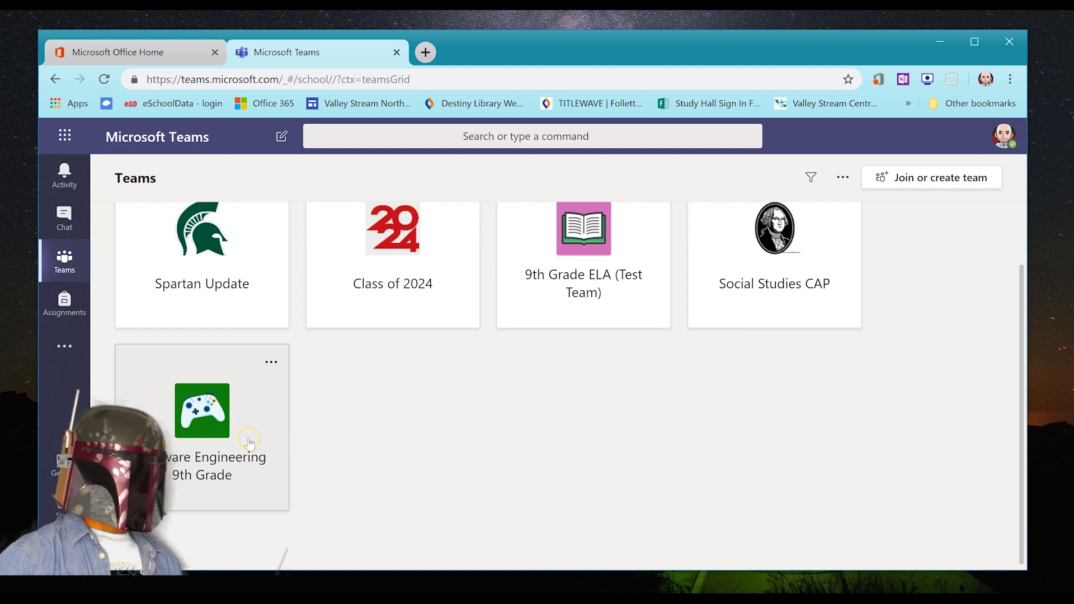
left_click(250, 442)
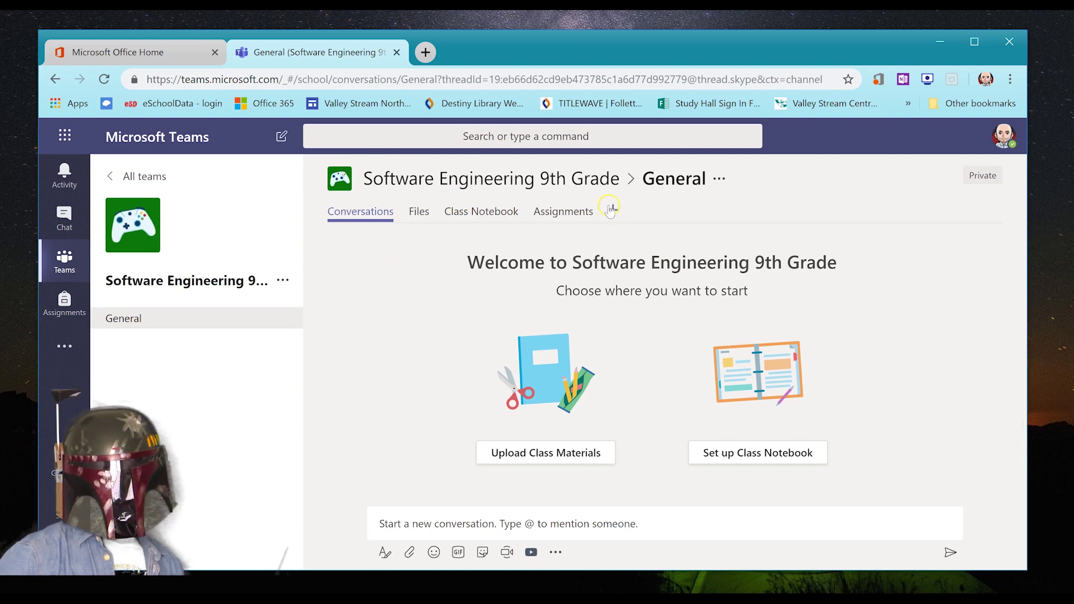
left_click(146, 178)
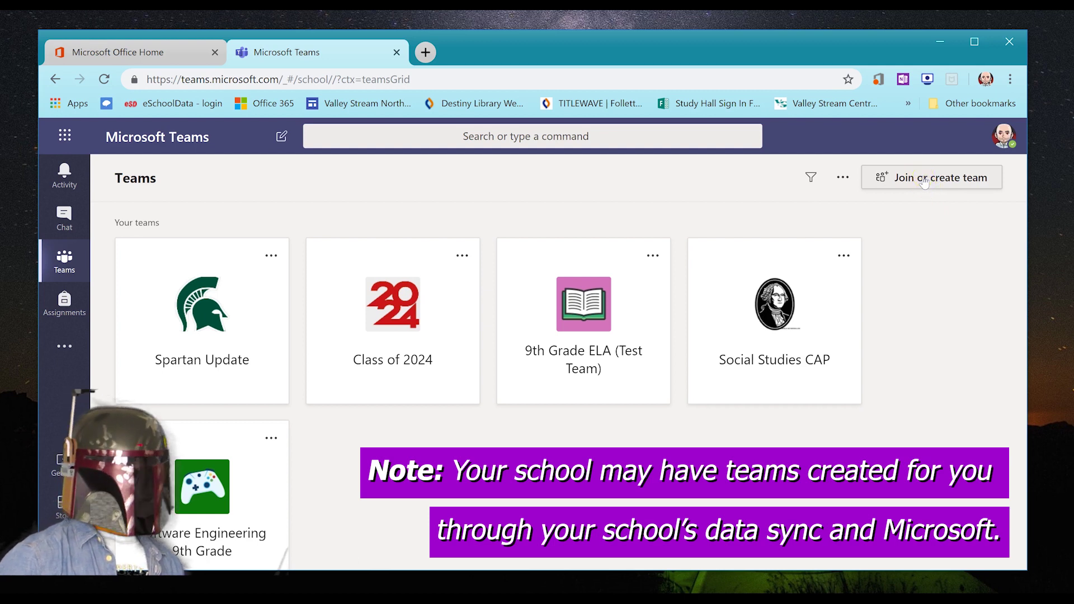
Open the page for joining or creating a team and examine its options, including joining with a code.
left_click(942, 180)
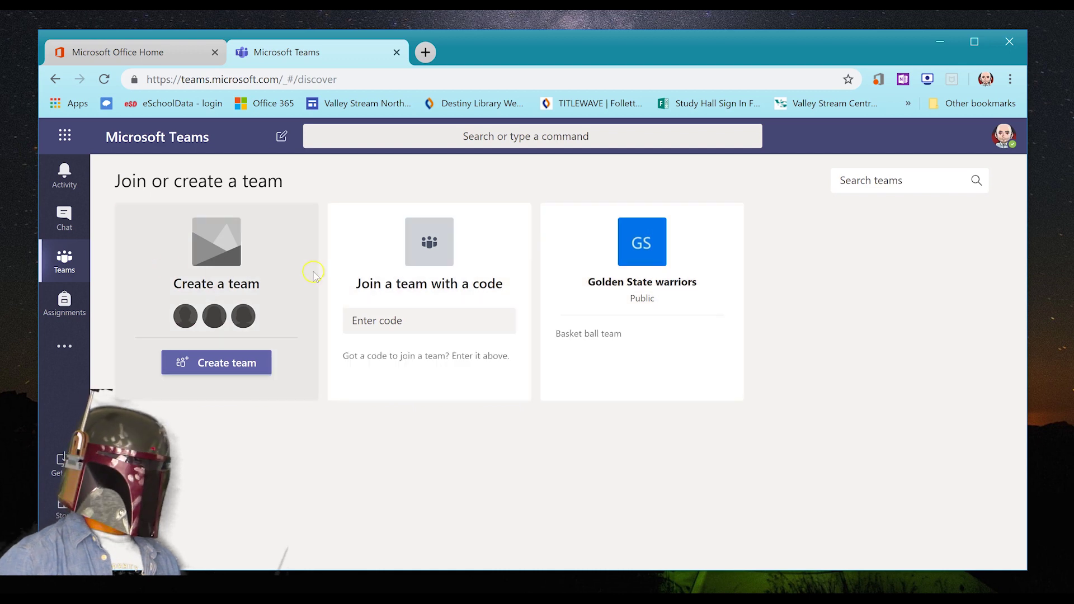
mouse_move(648, 280)
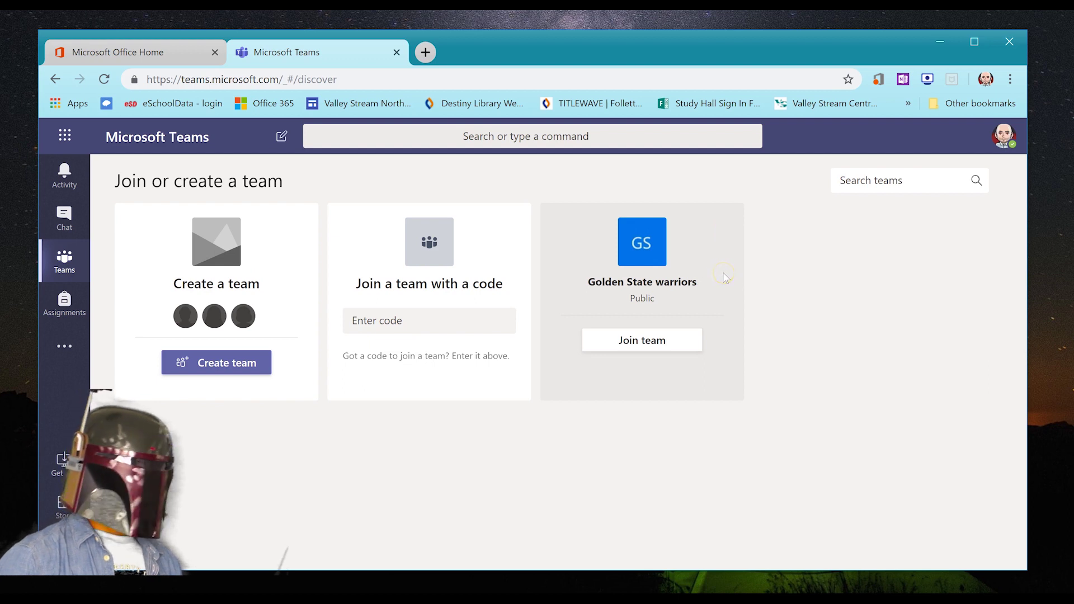
left_click(429, 350)
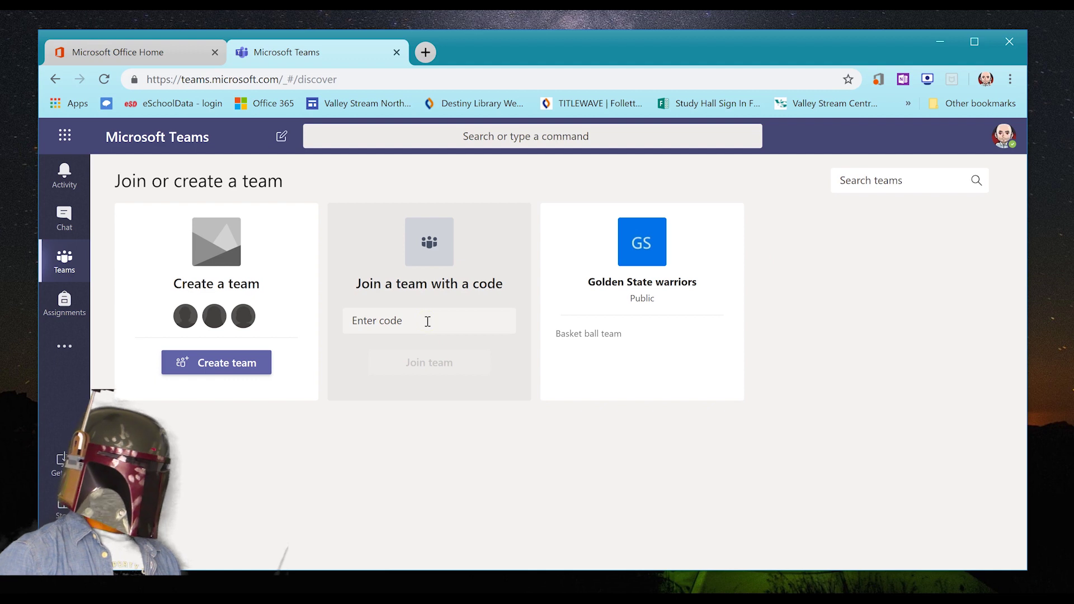
left_click(428, 322)
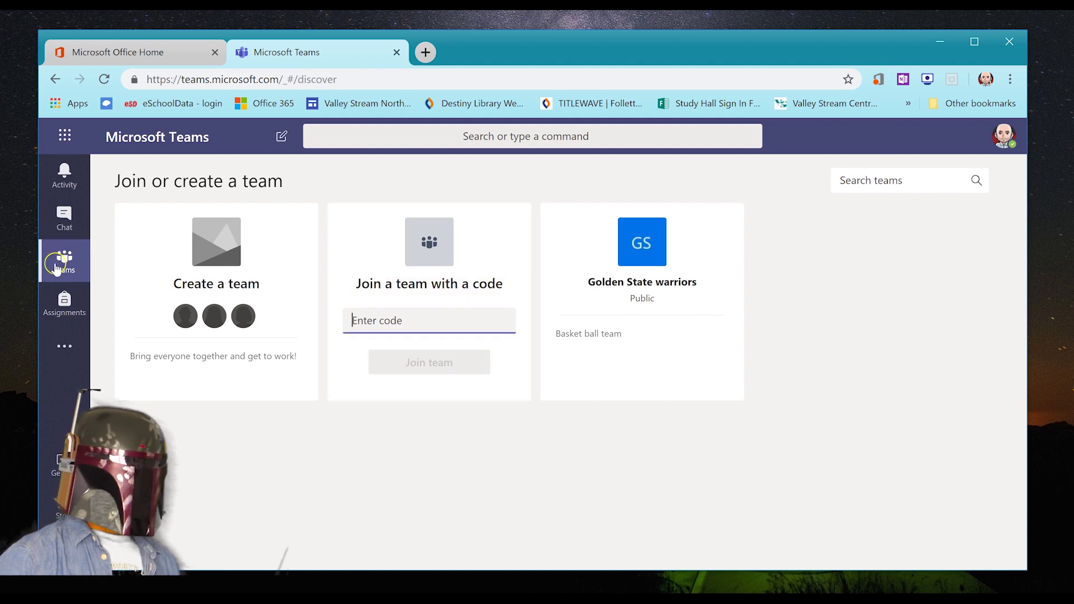
mouse_move(198, 280)
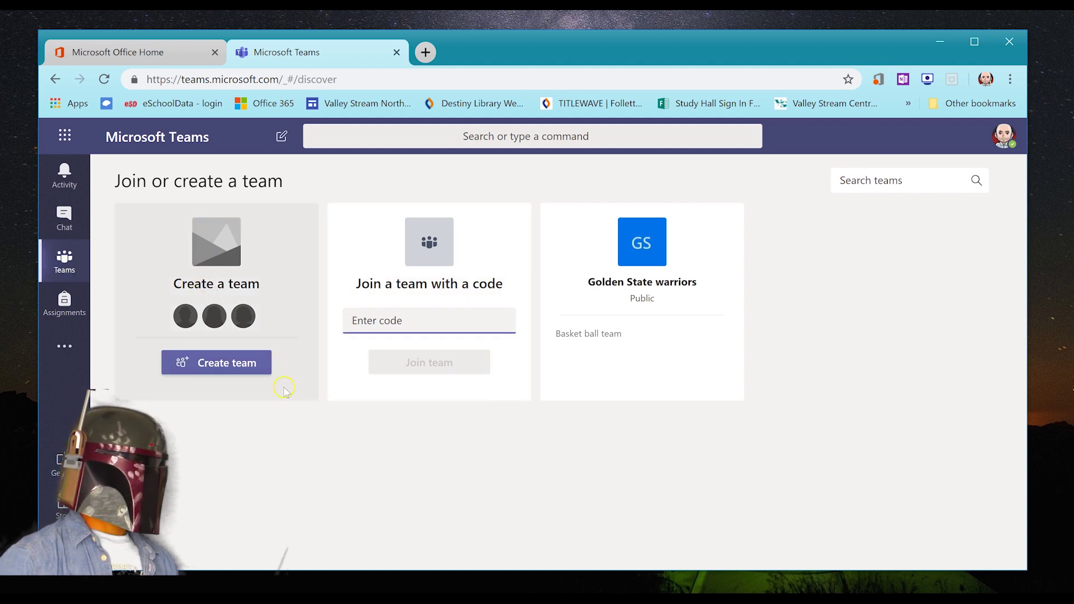
Start creating a new team of the Classes type.
left_click(223, 368)
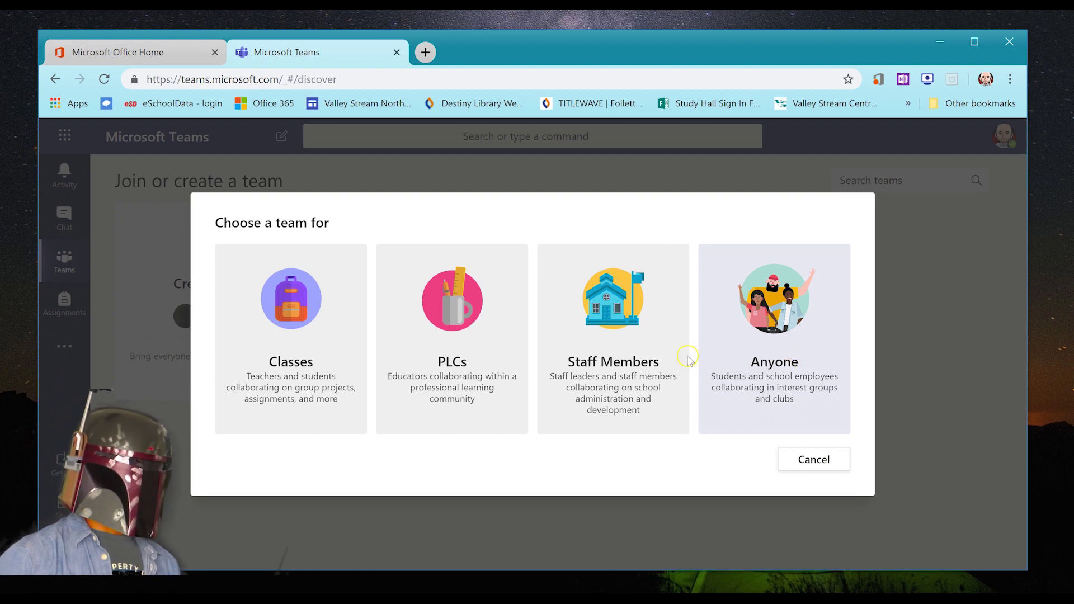
left_click(360, 365)
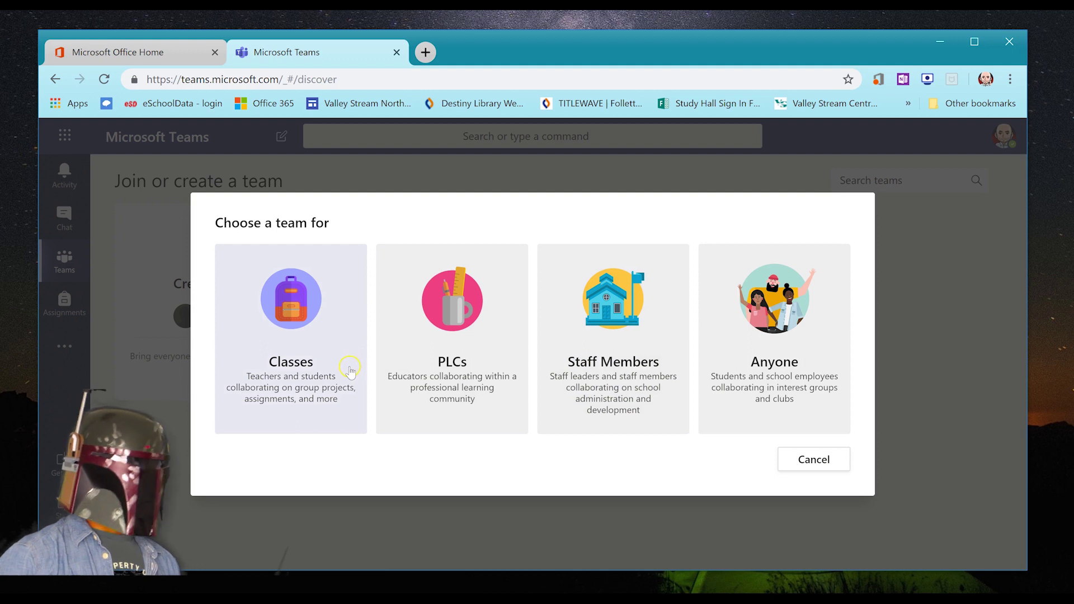
left_click(311, 361)
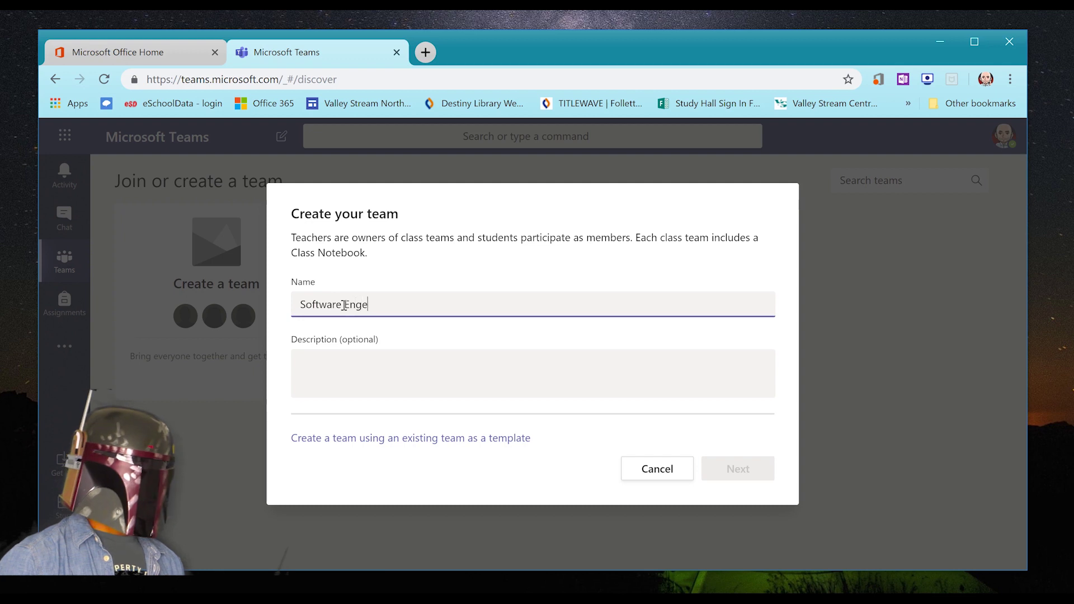
Name the new class team "Software Engineering - Grade 11", correcting the misspelled word with the spelling suggestion.
type("Software Engeering")
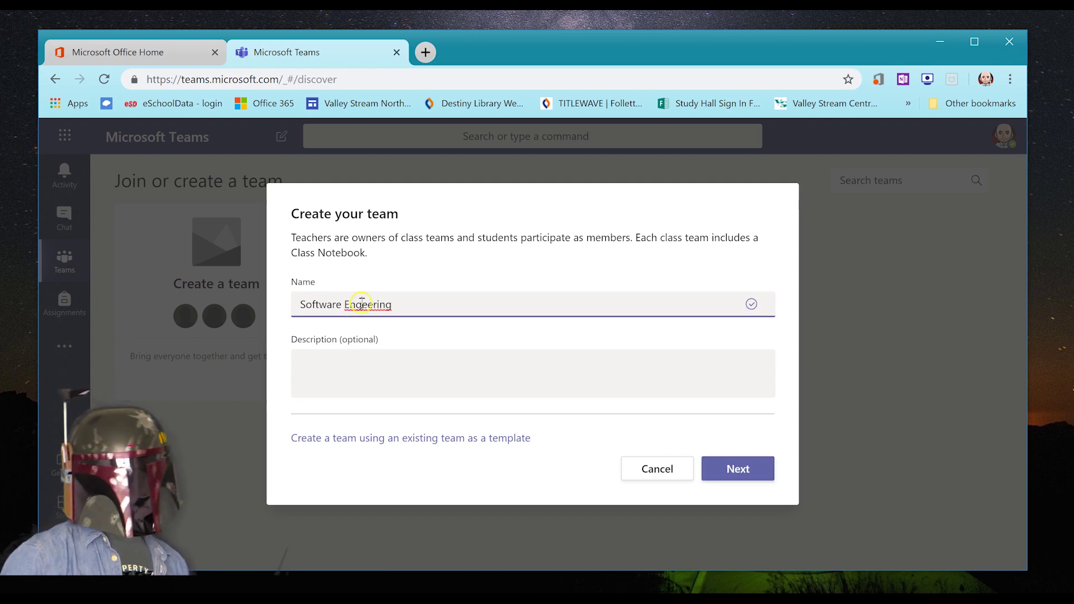
right_click(362, 303)
left_click(411, 311)
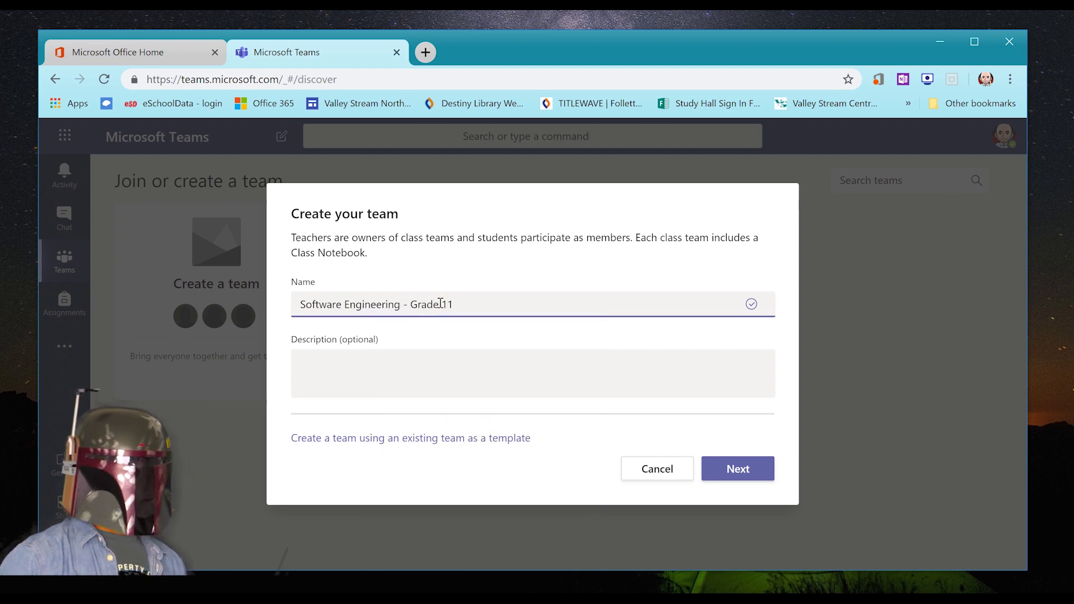
Enter the team description "This is a class for 11th graders that covers advanced coding concepts.".
left_click(443, 369)
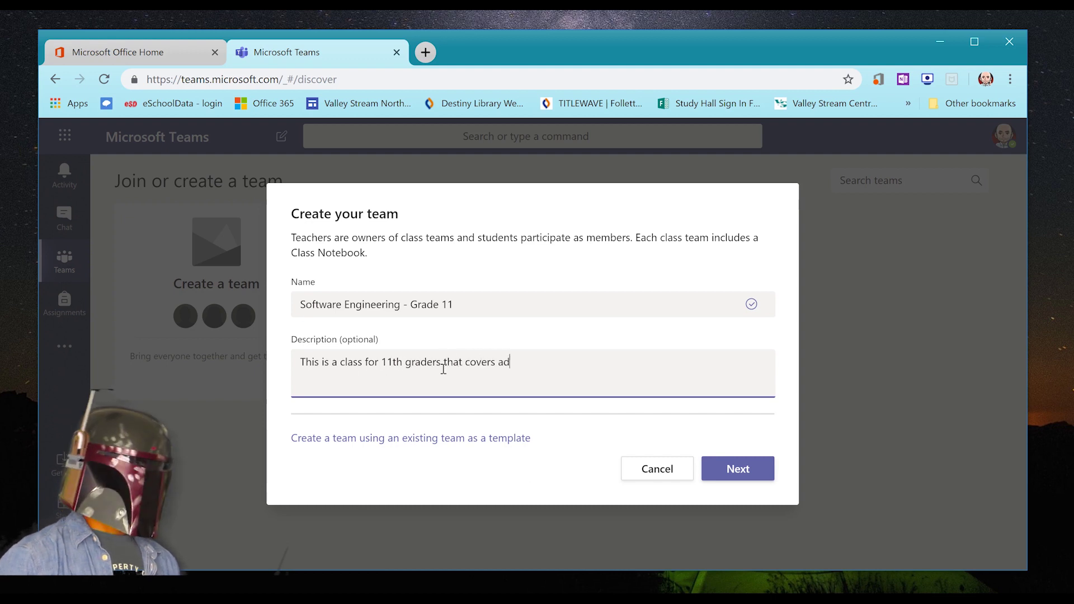
type("ed co")
key("BackSpace")
key("BackSpace")
key("BackSpace")
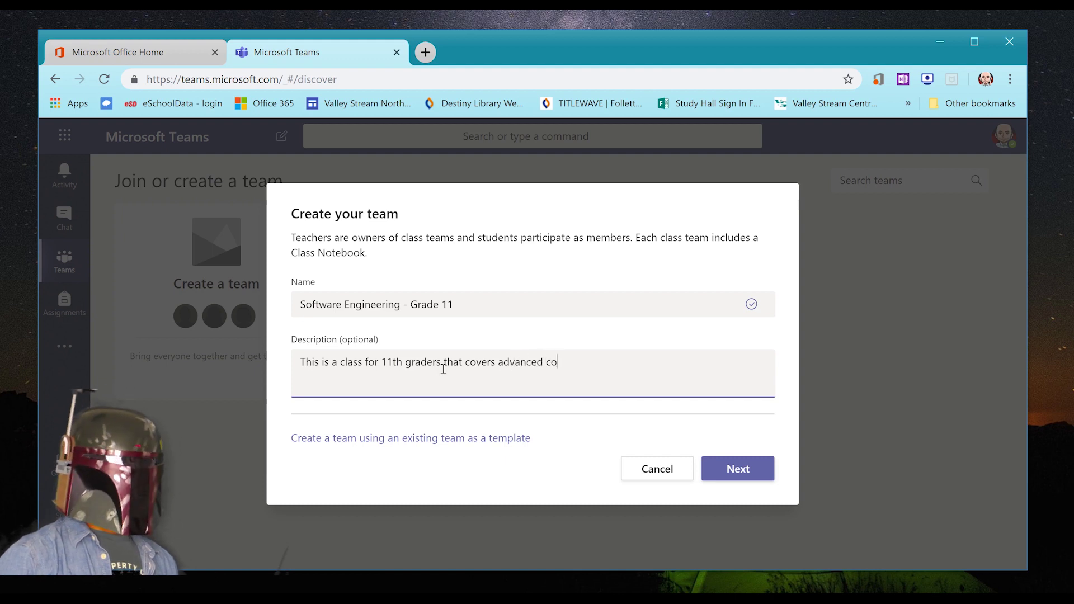
type("ding concepts.")
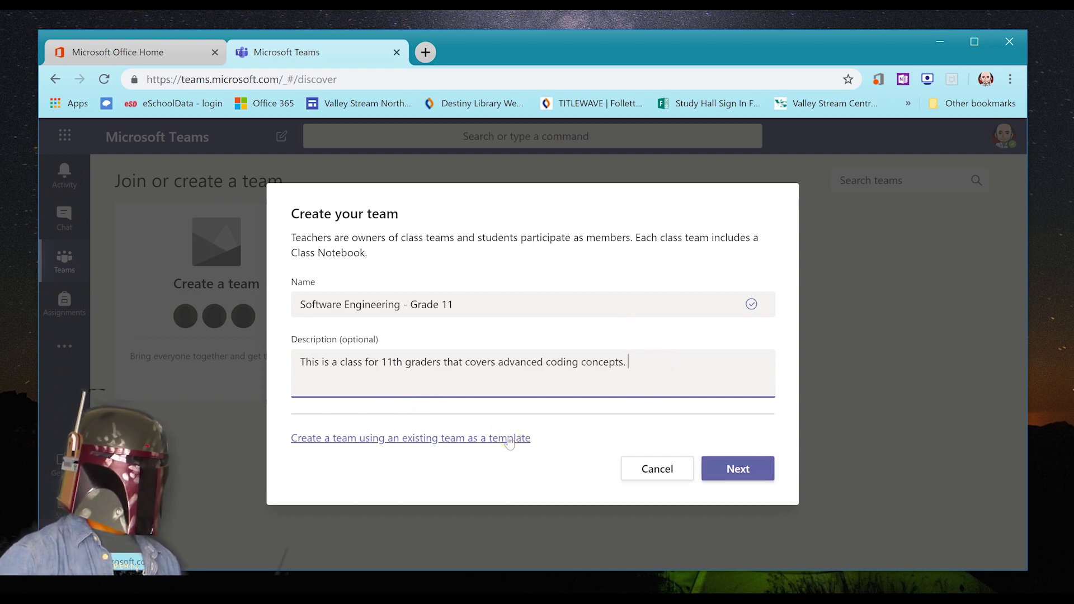
Select the Software Engineering 9th Grade team as a template, and go back to the team details without applying it.
left_click(476, 439)
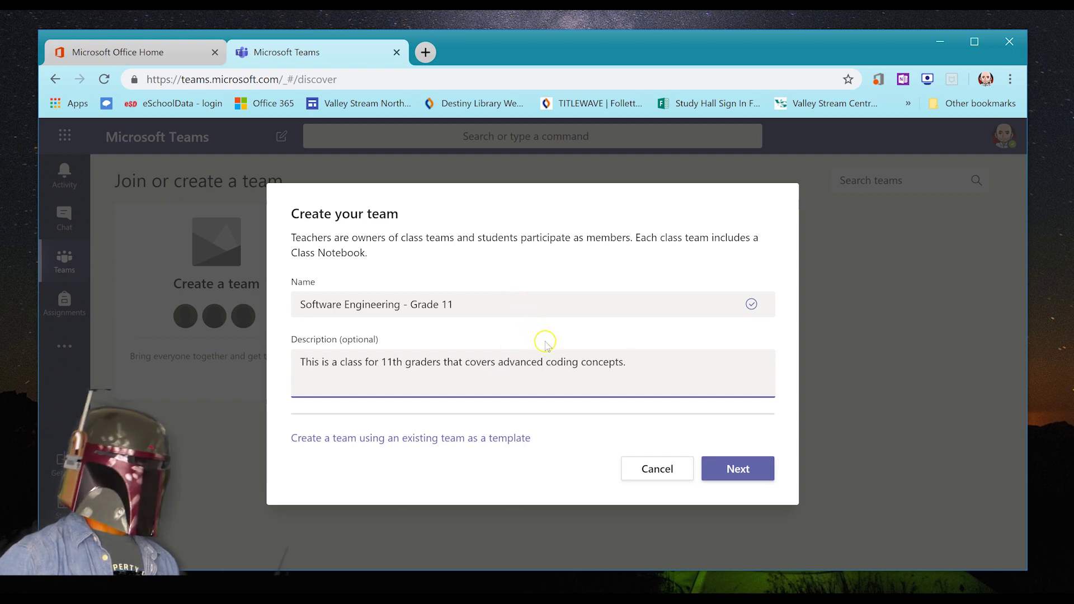
left_click(446, 444)
scroll(325, 363, "down", 5)
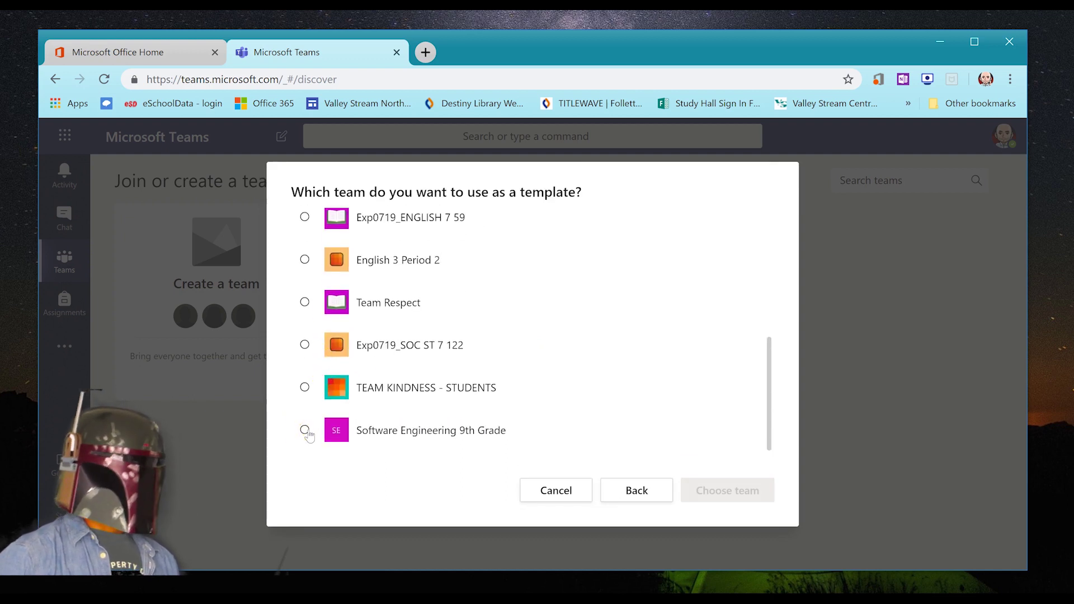
left_click(305, 431)
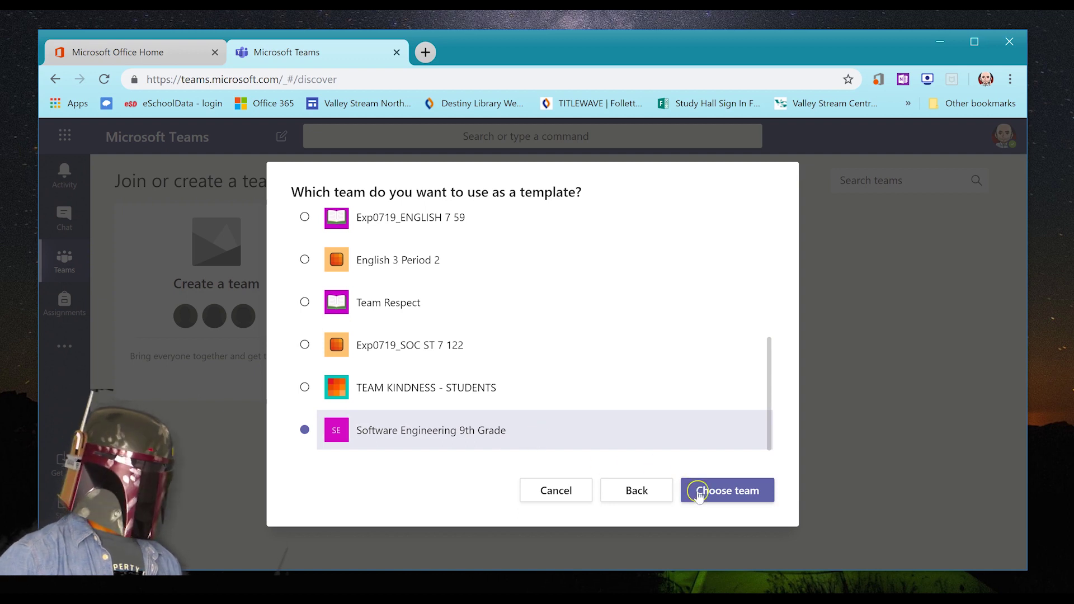
left_click(628, 502)
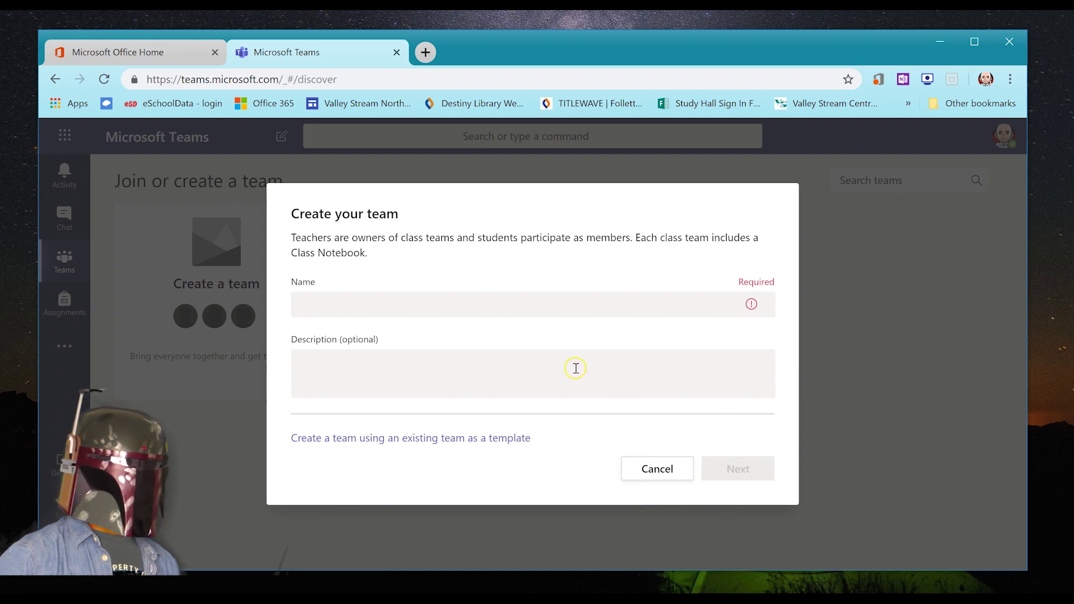
Name the new class team "Software Engineering - Grade 11", fixing the misspelled word with the spelling suggestion, and create it without a description.
left_click(646, 306)
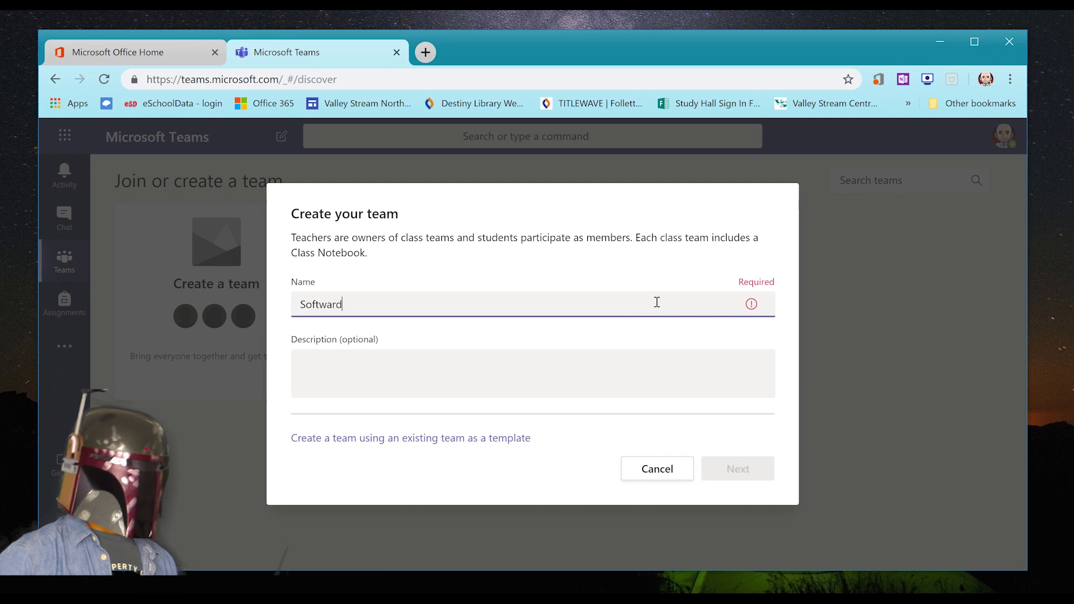
type("Software Engeering")
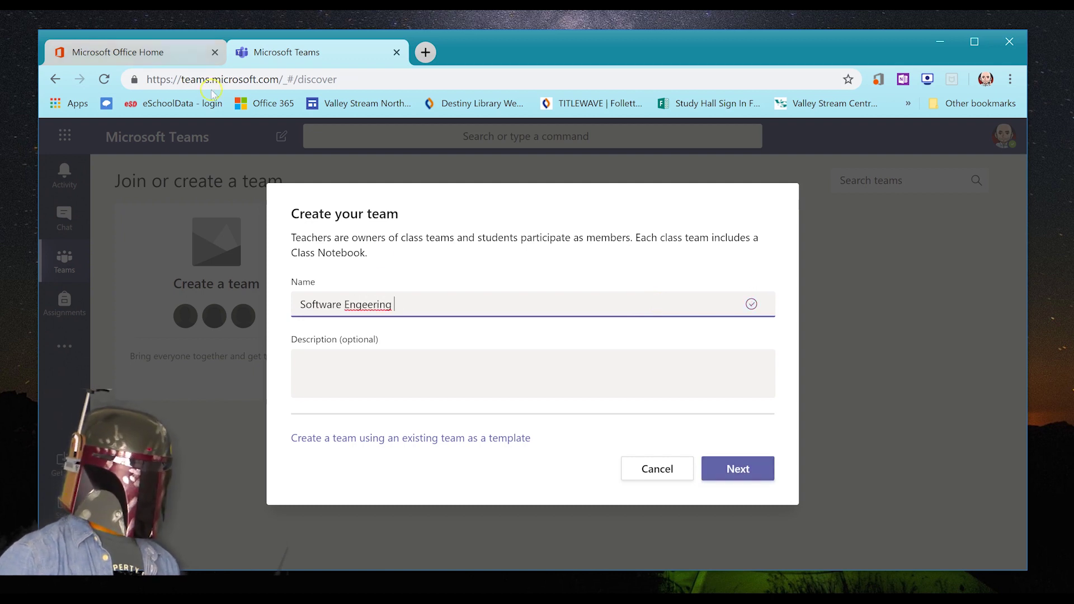
right_click(369, 303)
left_click(415, 318)
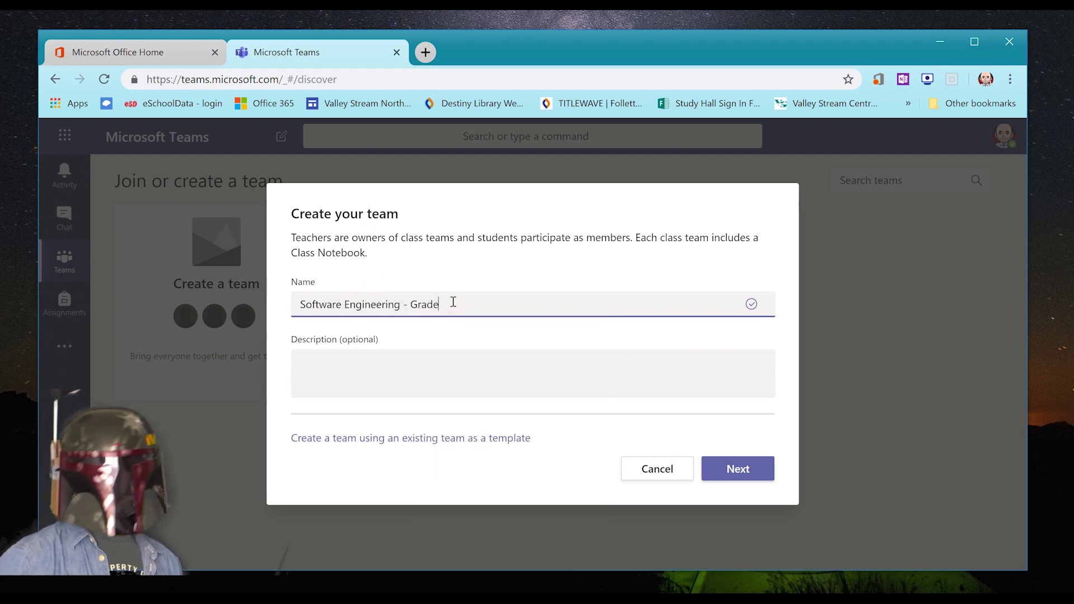
left_click(424, 390)
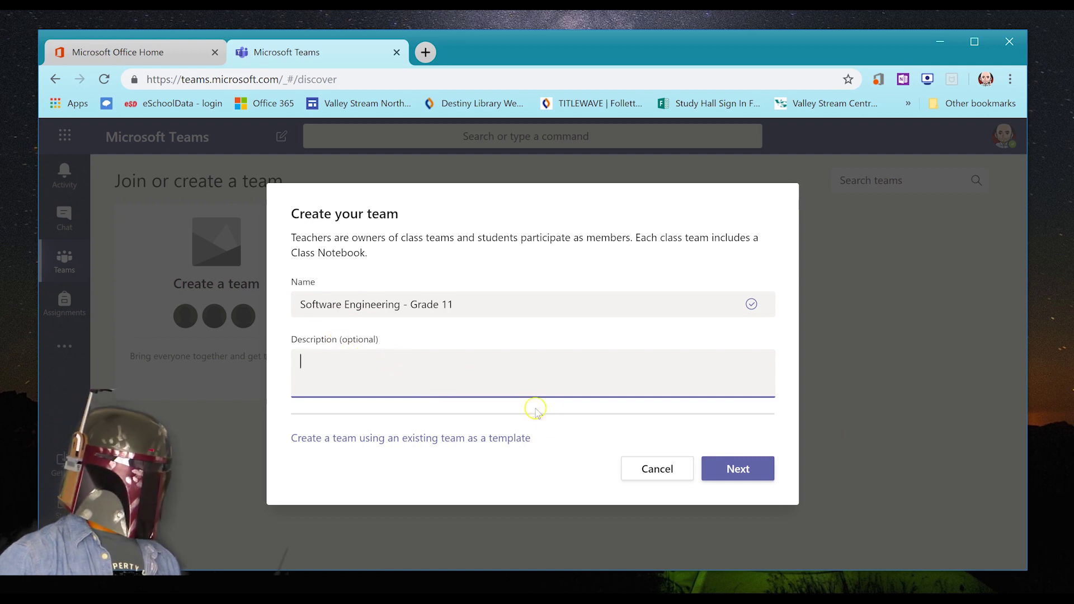
left_click(726, 467)
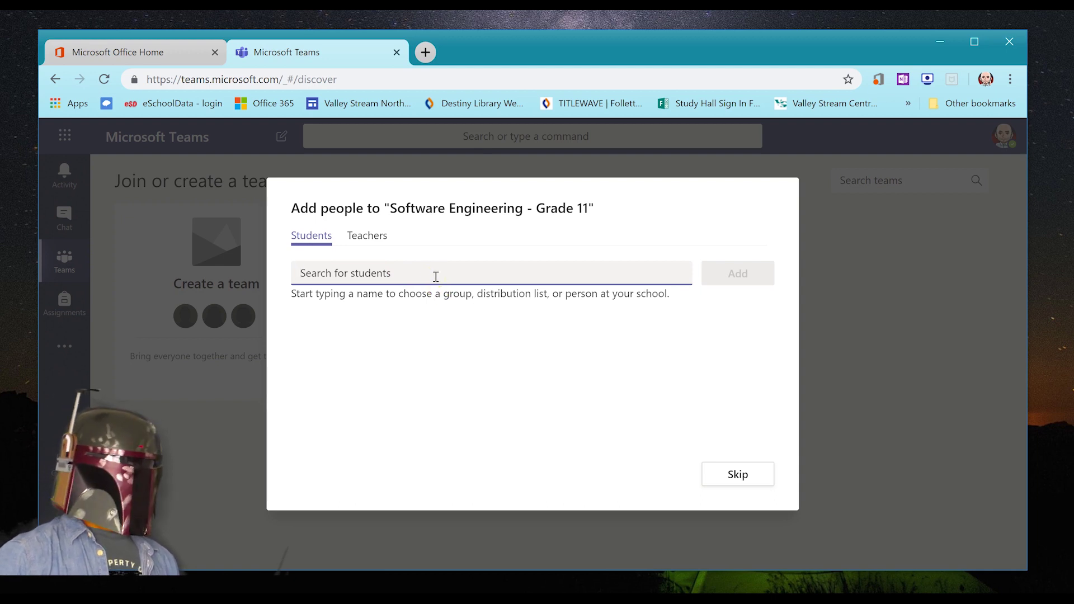
Check the option for adding teachers to the new team, and skip adding people.
left_click(387, 242)
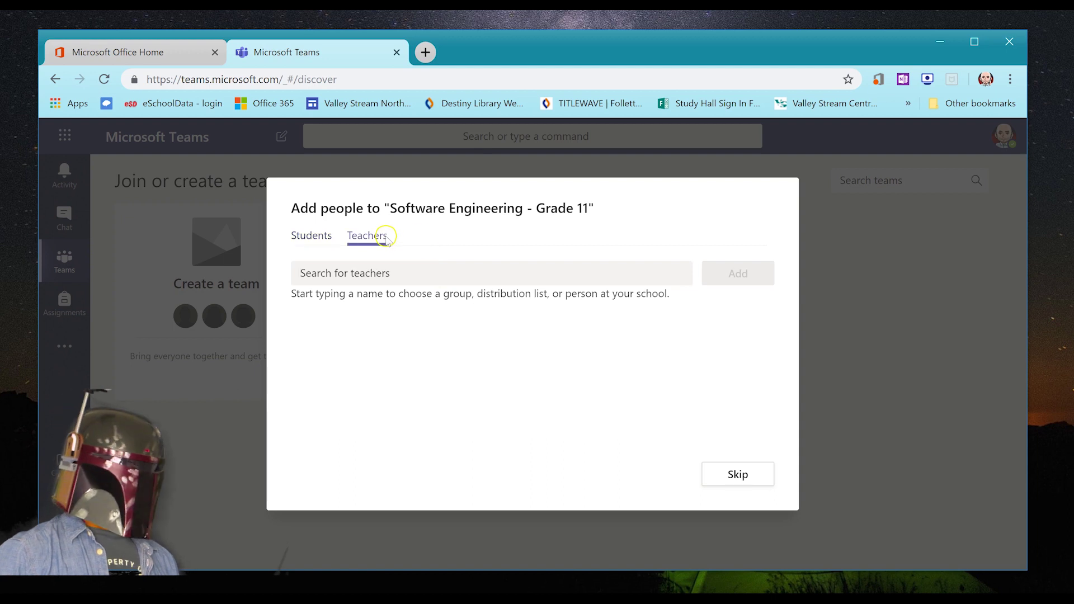
left_click(442, 272)
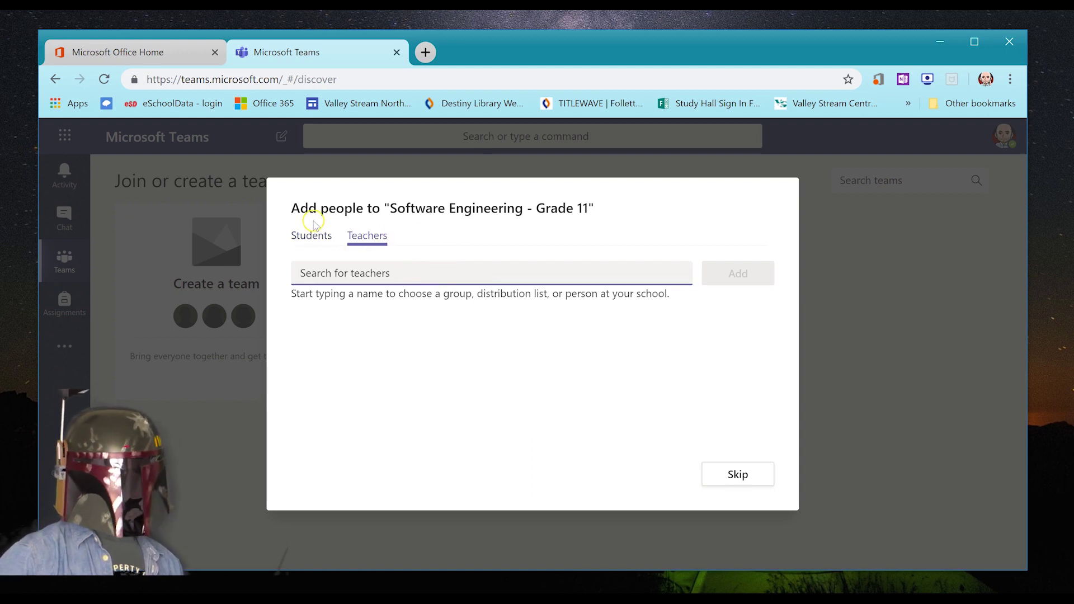
left_click(737, 477)
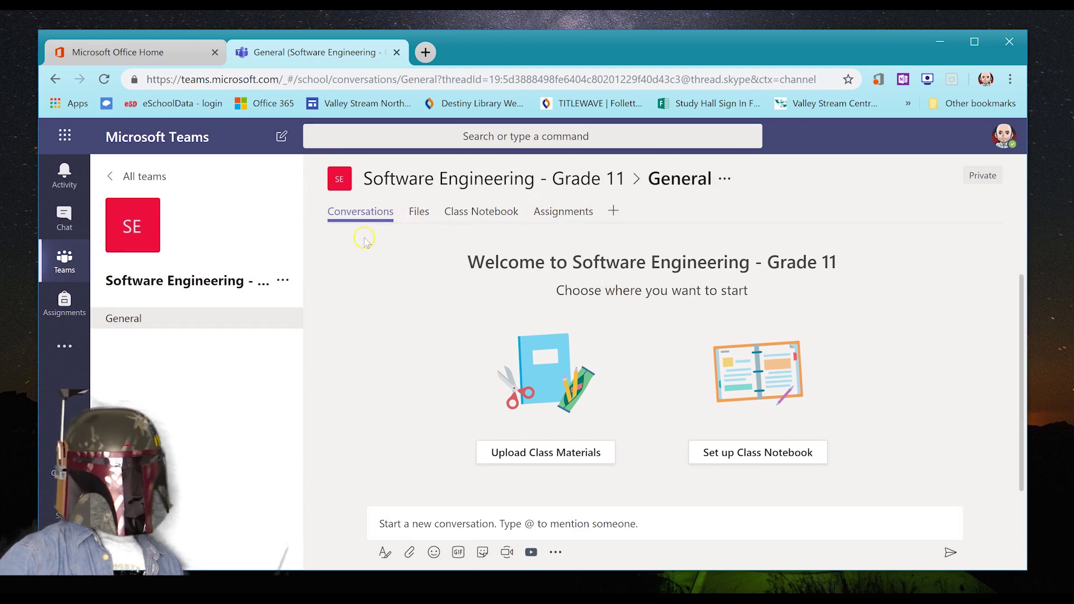
Edit the Software Engineering - Grade 11 class details and choose the green game controller picture as the class avatar.
left_click(145, 242)
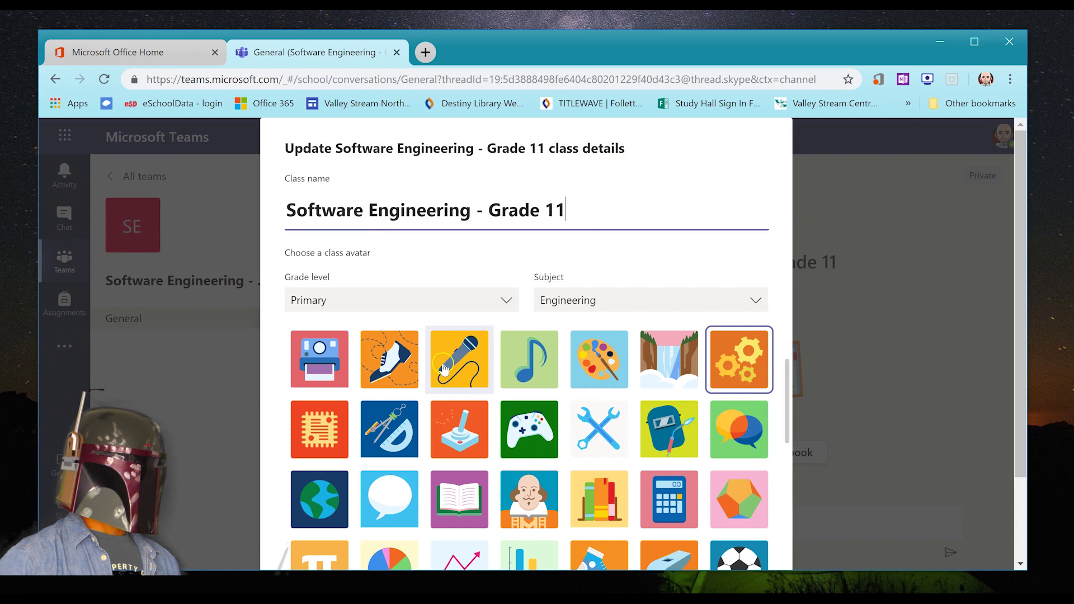
scroll(535, 390, "down", 2)
left_click(536, 375)
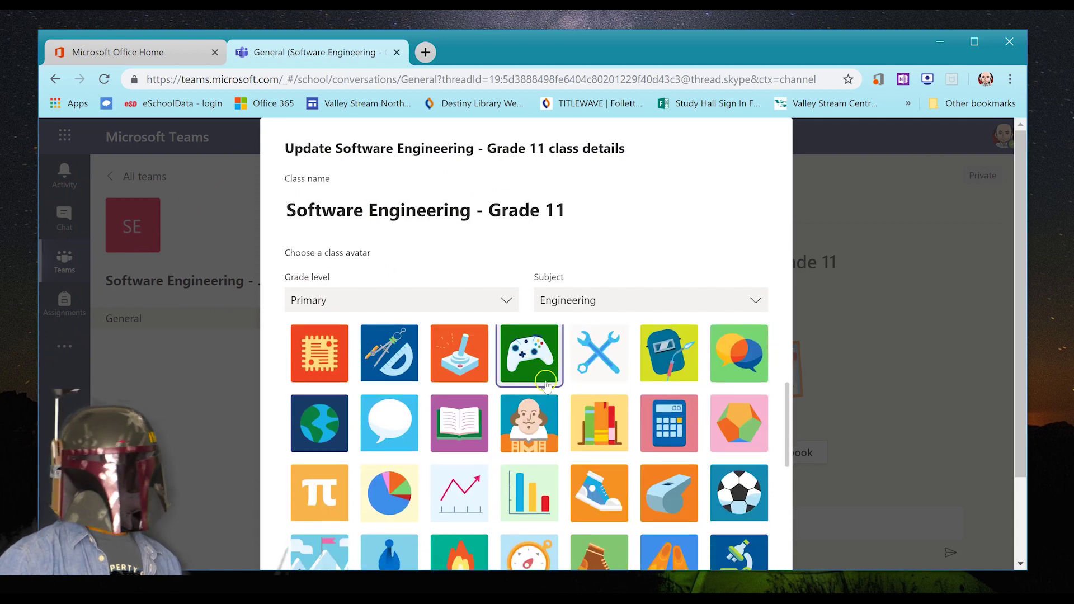
scroll(542, 370, "up", 2)
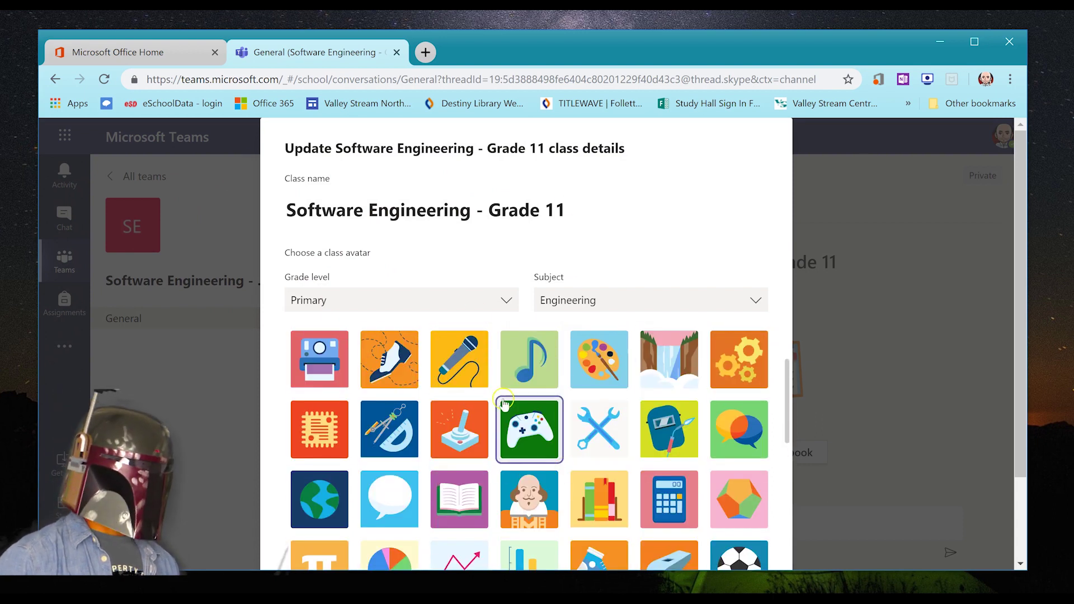
scroll(566, 430, "down", 10)
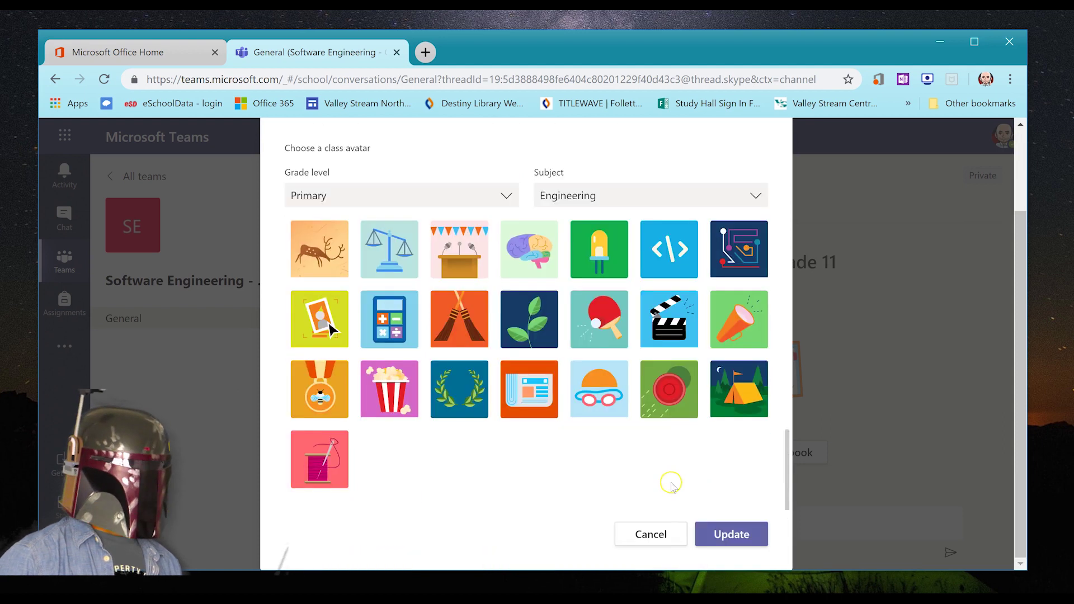
scroll(661, 364, "up", 10)
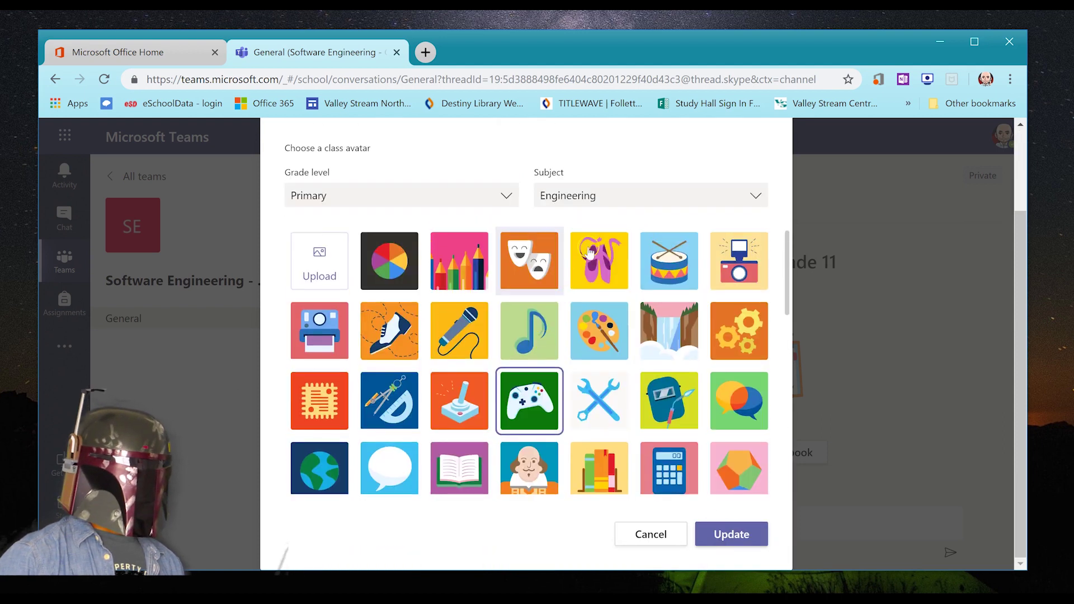
scroll(617, 211, "up", 2)
Set the class's grade level to Secondary and save the updated class details.
left_click(458, 302)
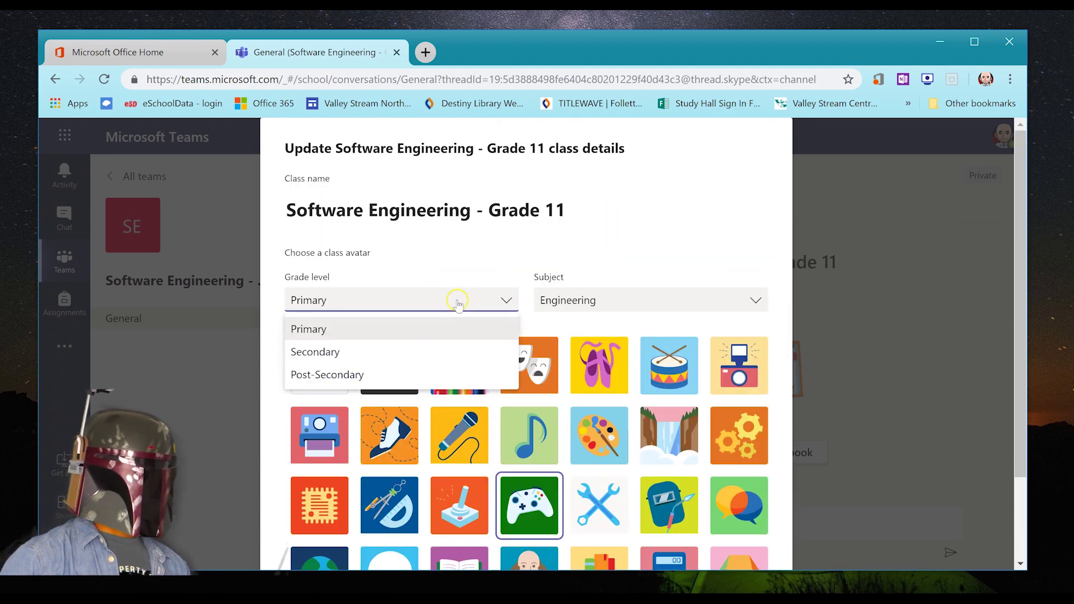
left_click(383, 355)
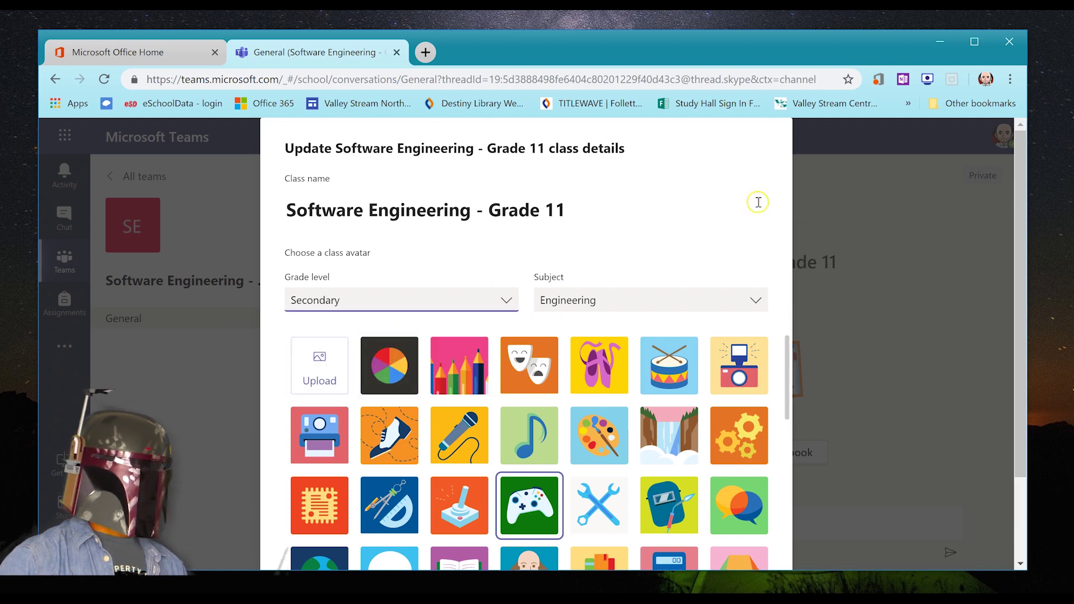
left_click(694, 297)
left_click(716, 247)
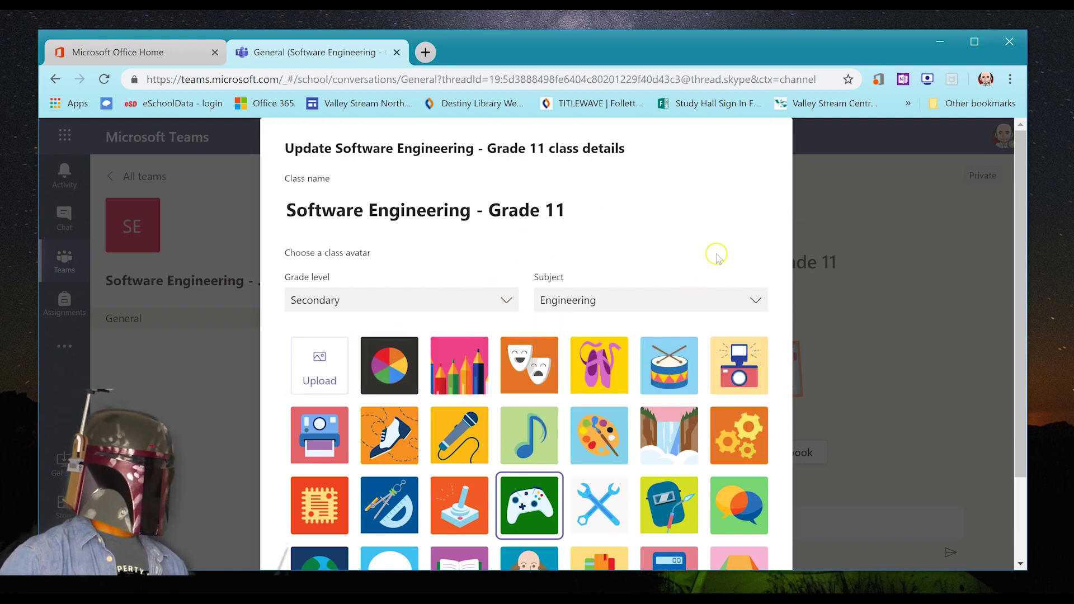
scroll(747, 380, "down", 2)
scroll(747, 381, "down", 3)
left_click(727, 533)
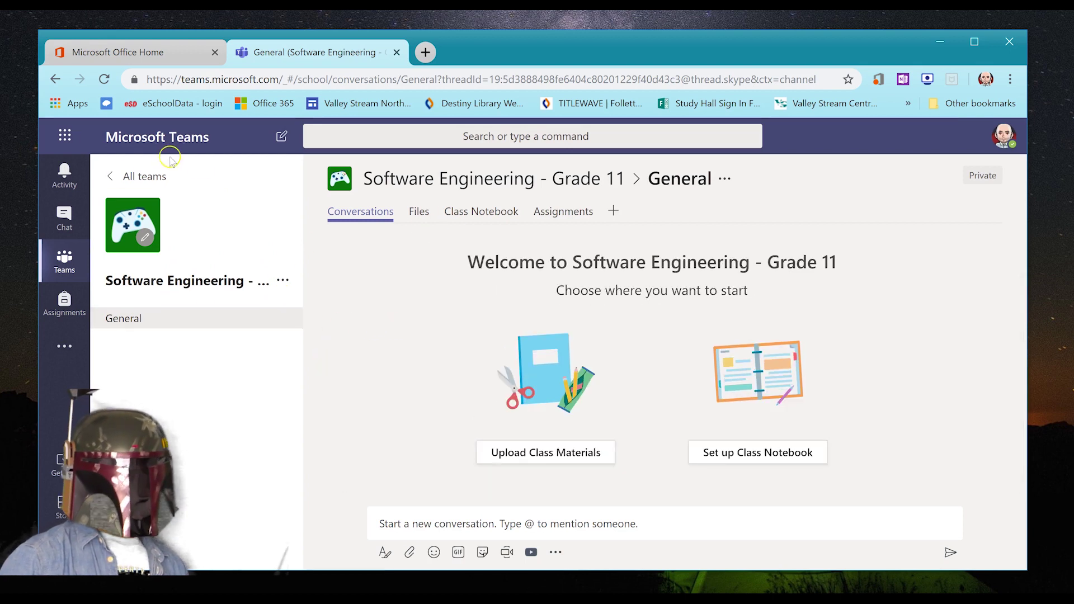
Open the management settings of the Software Engineering - Grade 11 team.
left_click(283, 281)
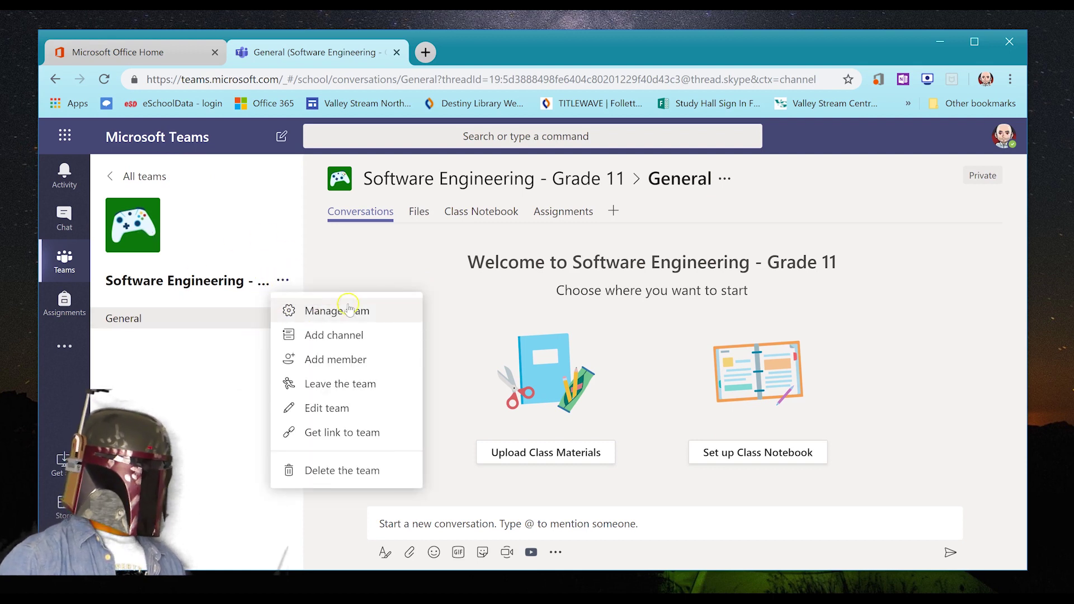
left_click(366, 315)
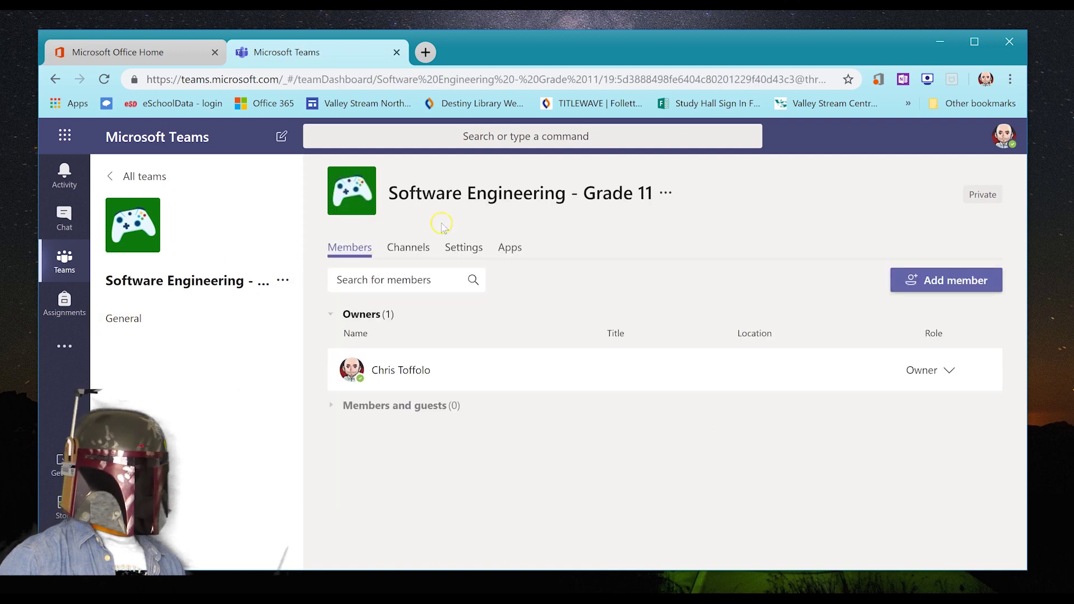
left_click(473, 255)
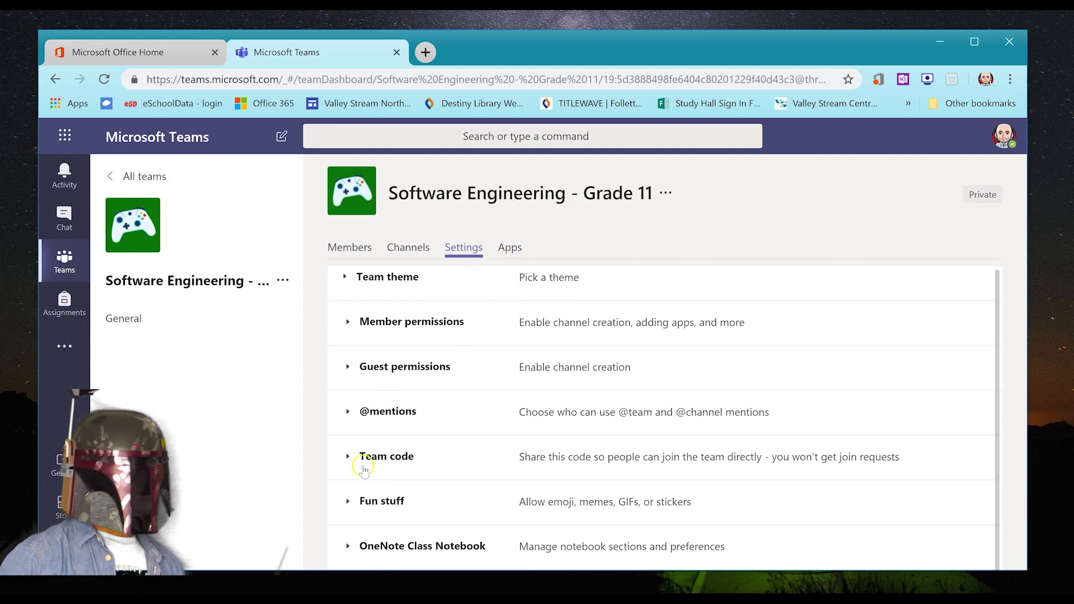
Generate a team code for joining the class, display it full screen, and return to the team settings.
left_click(346, 456)
scroll(417, 434, "down", 1)
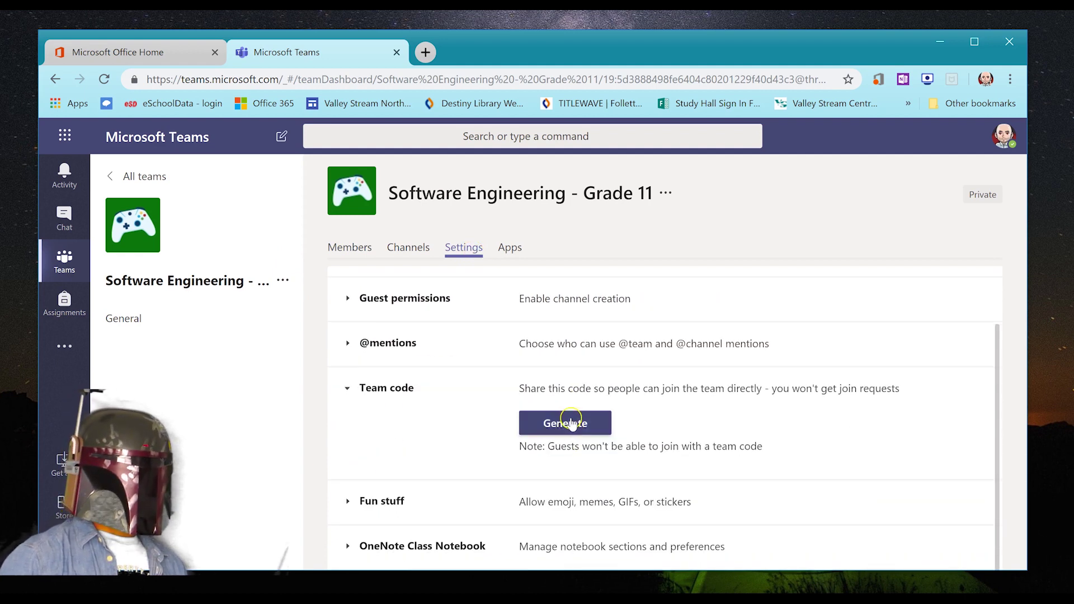
left_click(571, 425)
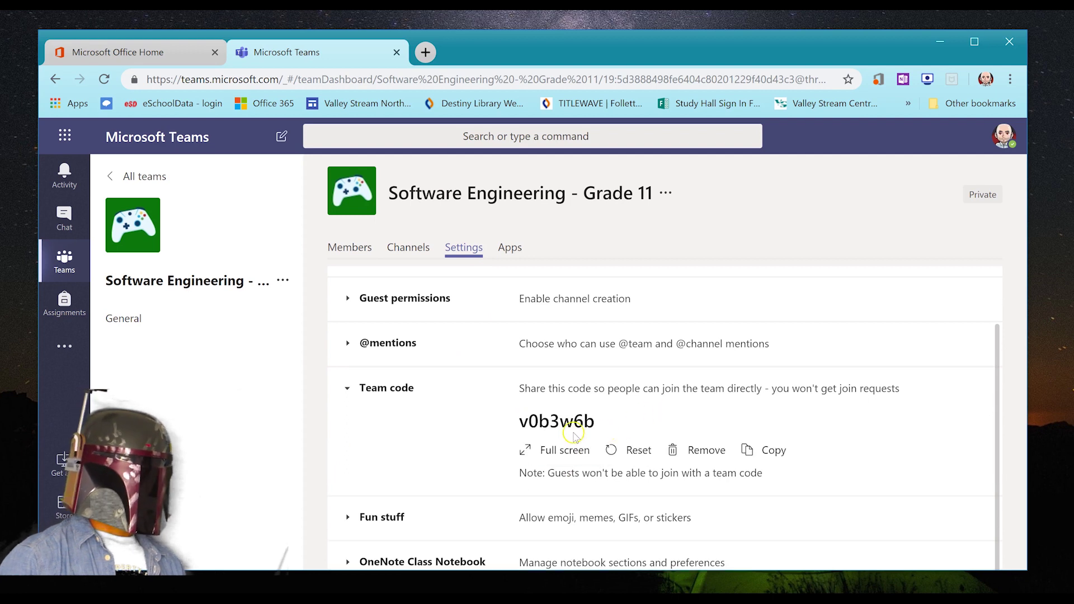
left_click(527, 451)
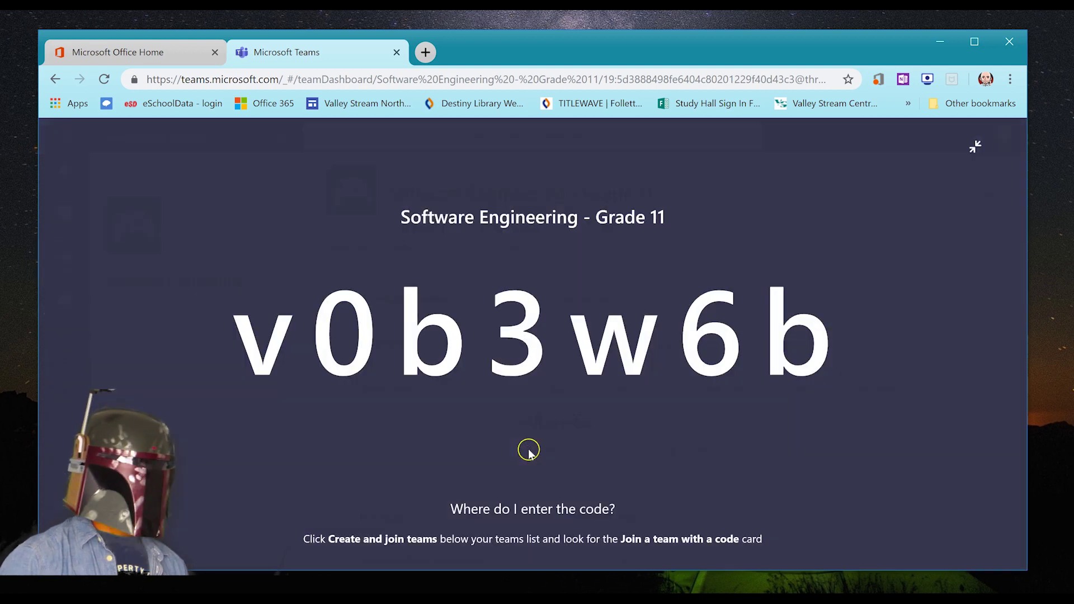
left_click(975, 148)
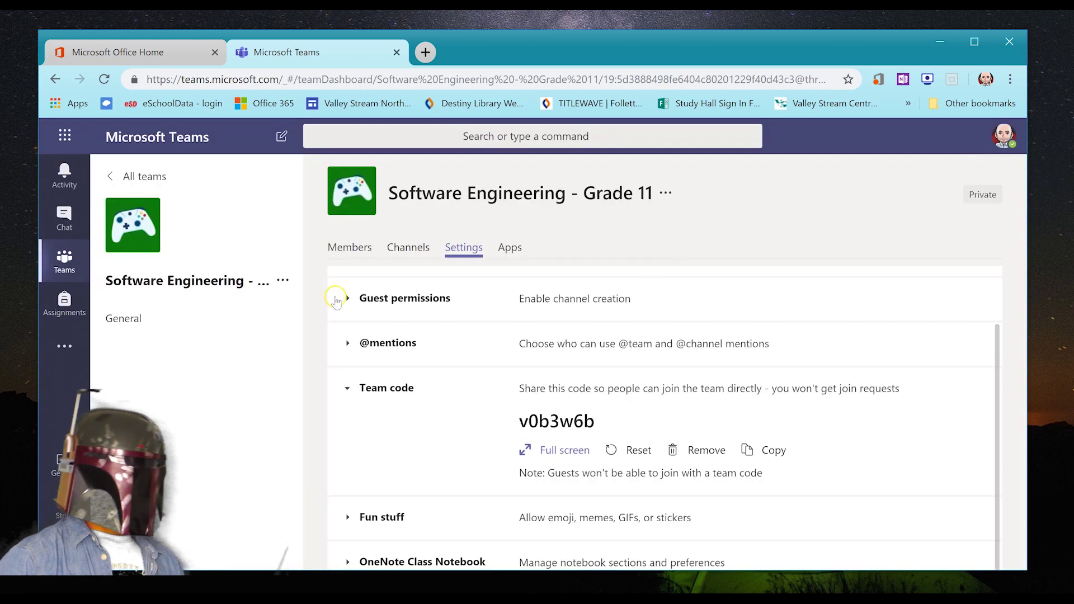
Visit the 9th Grade ELA (Test Team) and Software Engineering - Grade 11 teams from the teams overview, and look over all team tiles.
left_click(146, 178)
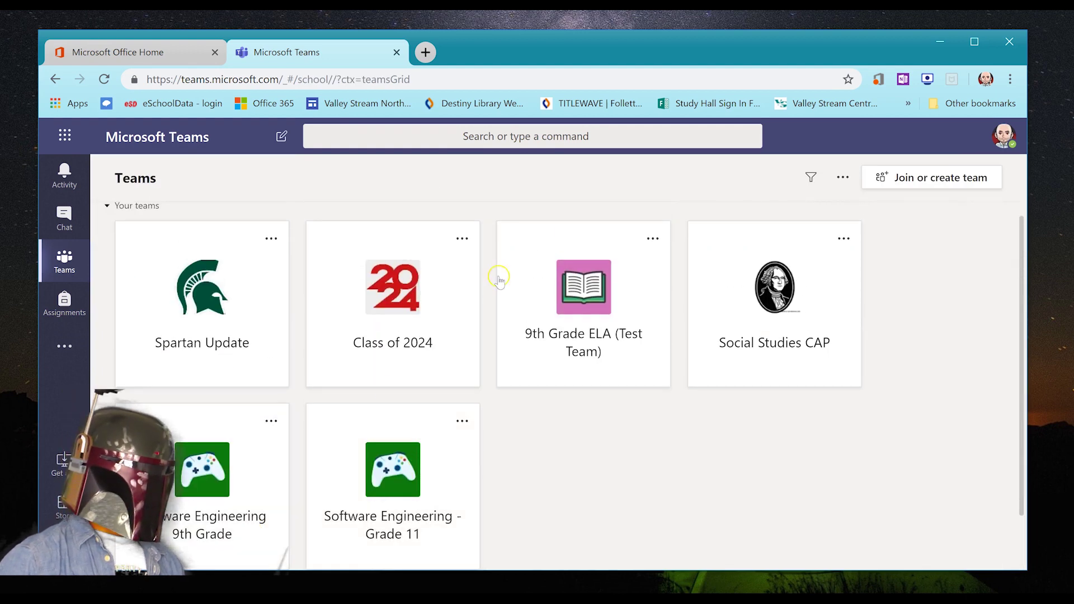
left_click(593, 294)
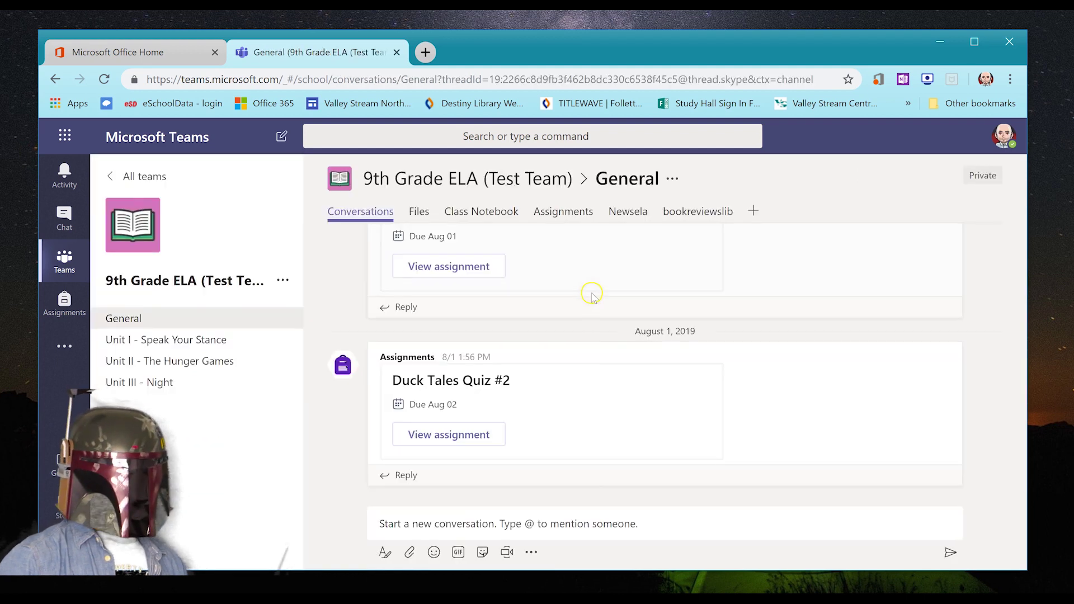
left_click(124, 177)
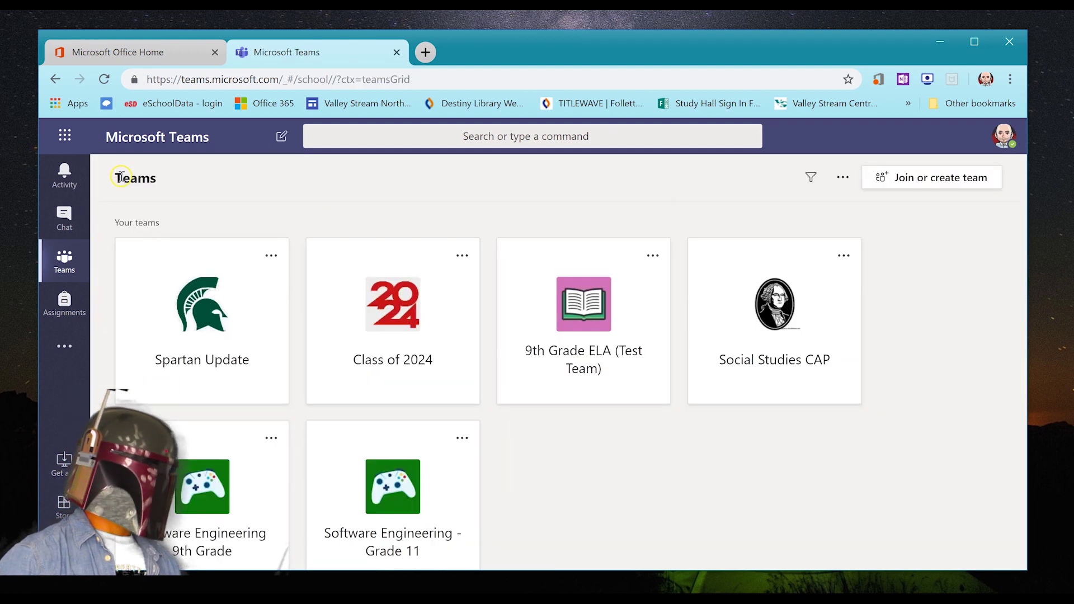
left_click(374, 532)
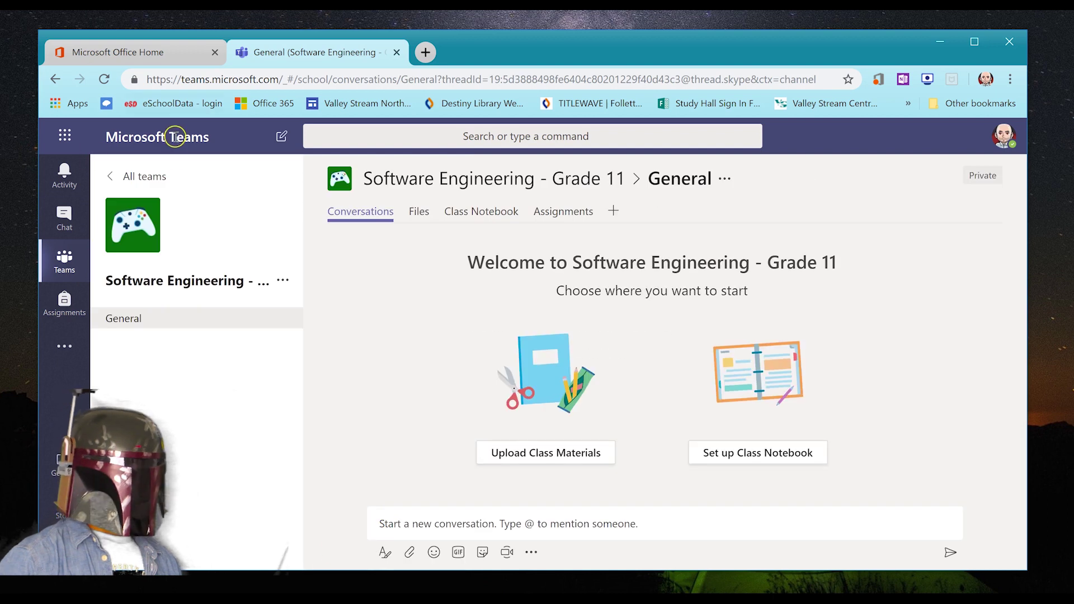
left_click(145, 177)
scroll(504, 361, "down", 1)
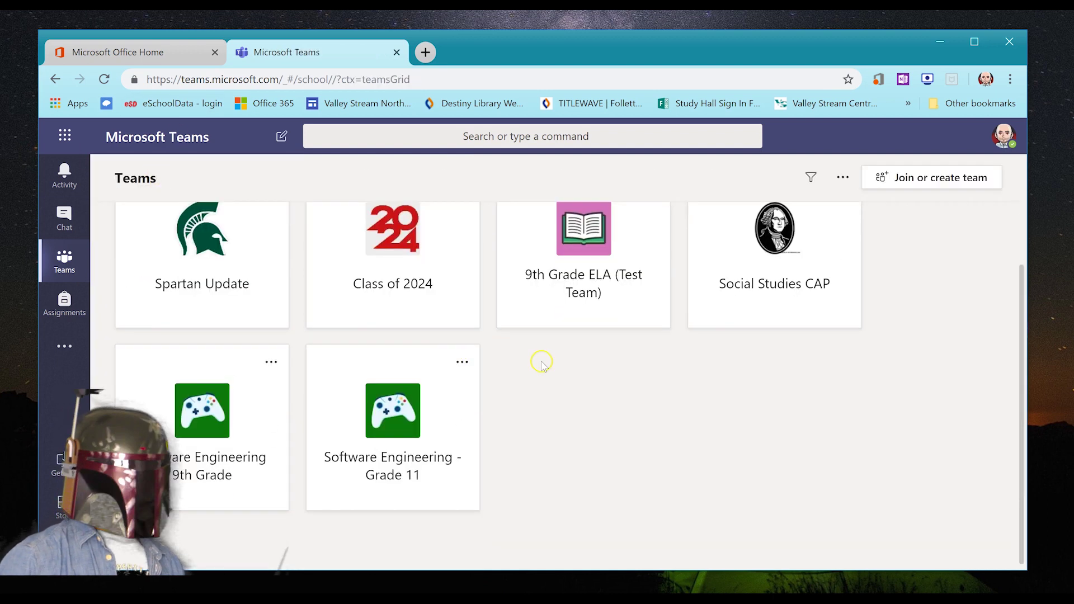
scroll(544, 367, "up", 1)
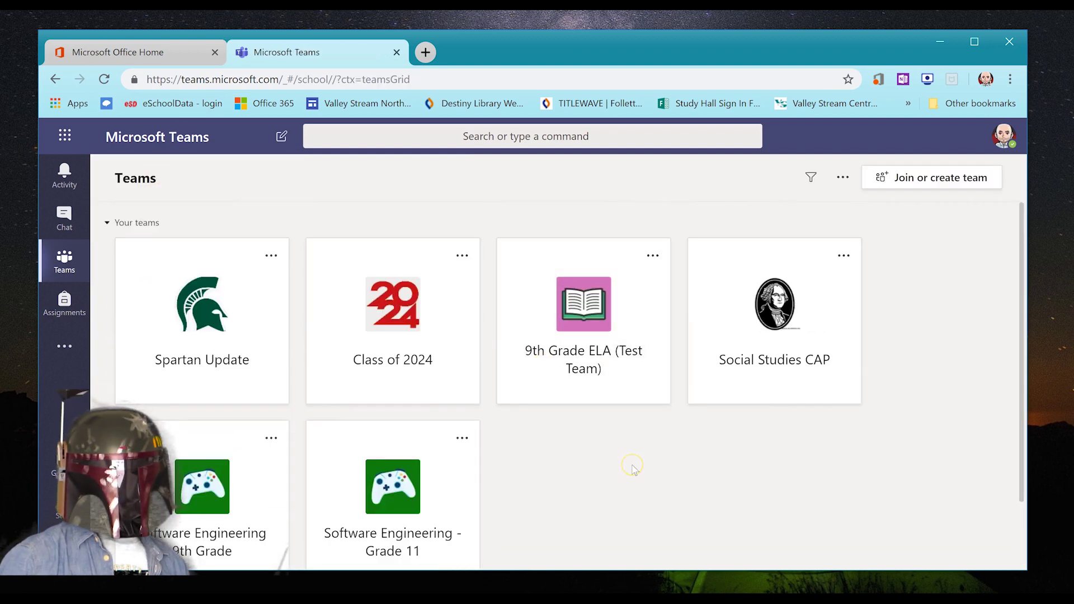